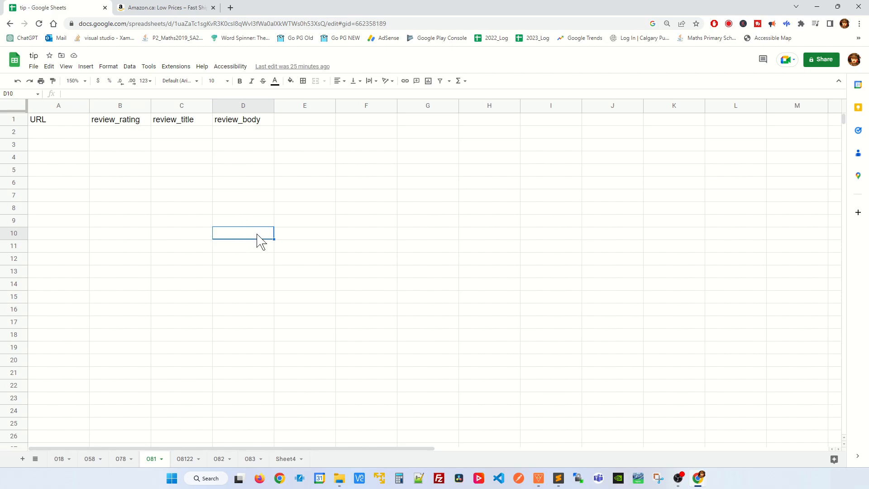
- Search the Google Workspace Marketplace for the add-on "ImportFromWeb | Web scraping in Google Sheets" and close the marketplace
{"action": "left_click", "coordinate": [228, 175]}
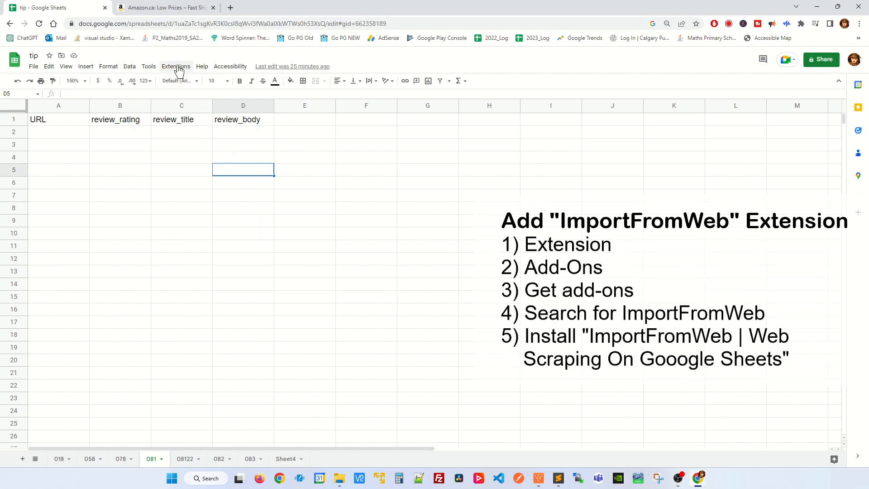
{"action": "left_click", "coordinate": [176, 67]}
{"action": "mouse_move", "coordinate": [181, 83]}
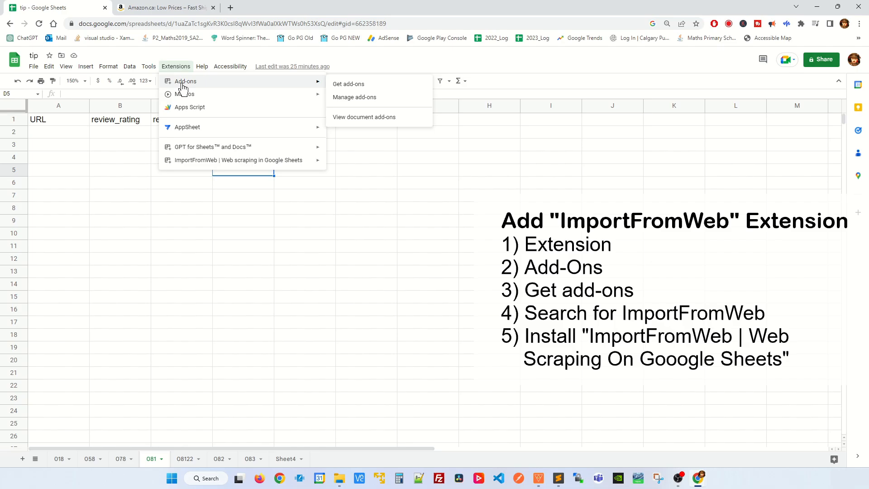
{"action": "left_click", "coordinate": [340, 84]}
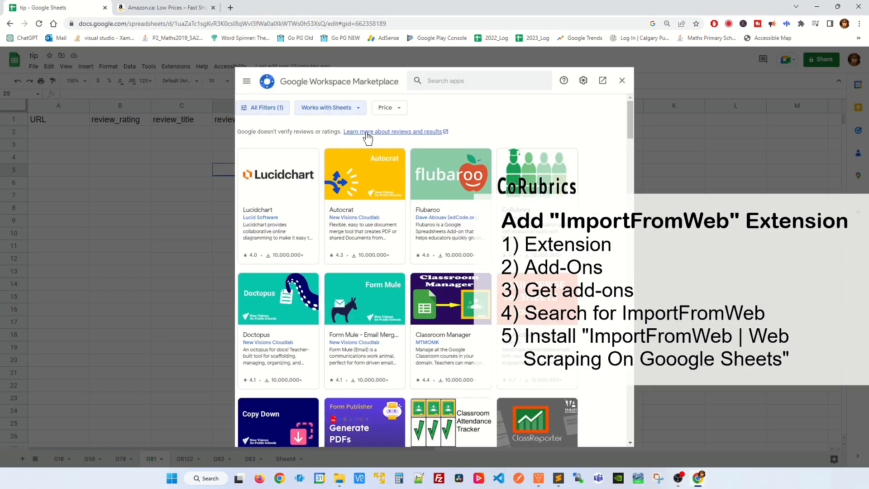
{"action": "left_click", "coordinate": [484, 84]}
{"action": "type", "text": "ImportFromWeb"}
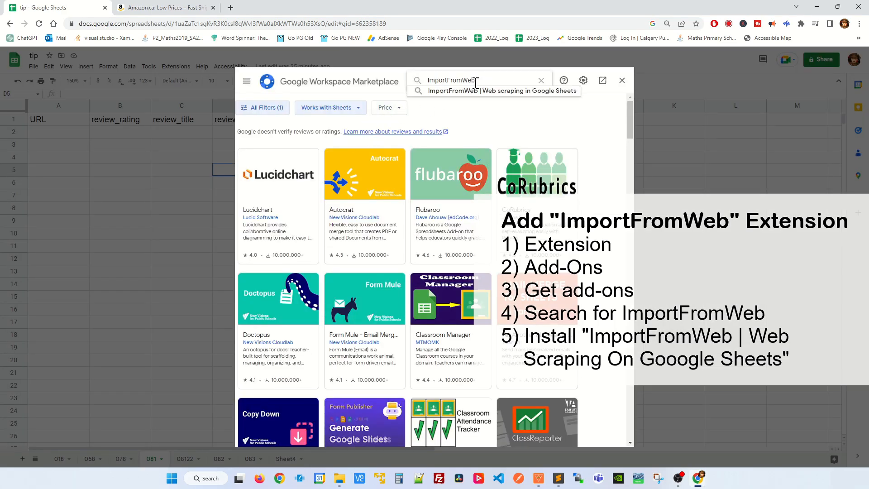
{"action": "left_click", "coordinate": [475, 91]}
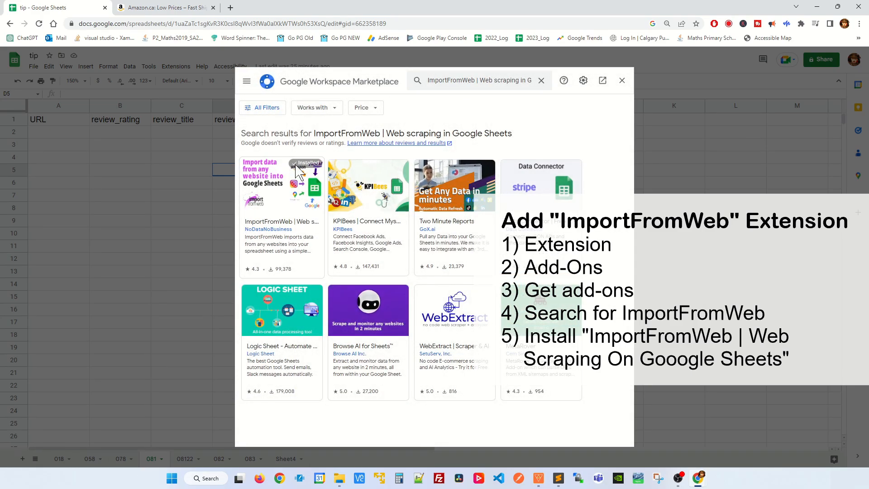
{"action": "left_click", "coordinate": [622, 80]}
{"action": "left_click", "coordinate": [157, 160]}
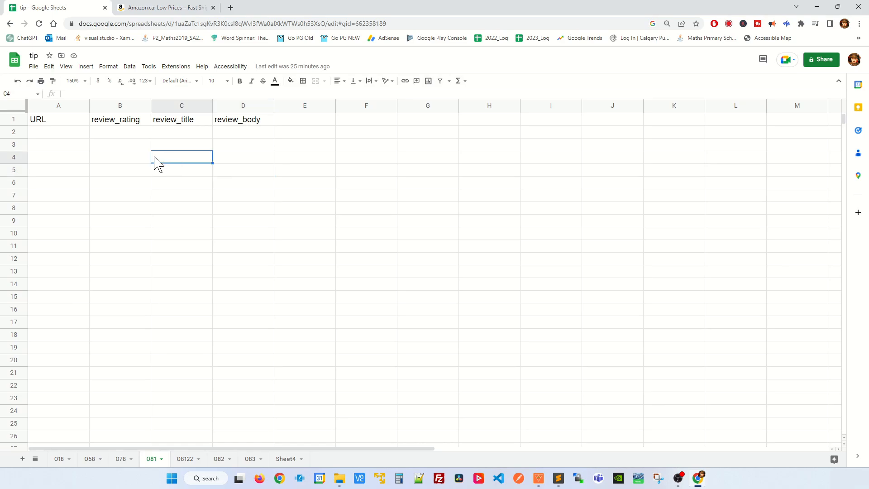
- Switch to the Amazon.ca page, open the VR golf club handle product and show all of its customer reviews
{"action": "left_click", "coordinate": [73, 135]}
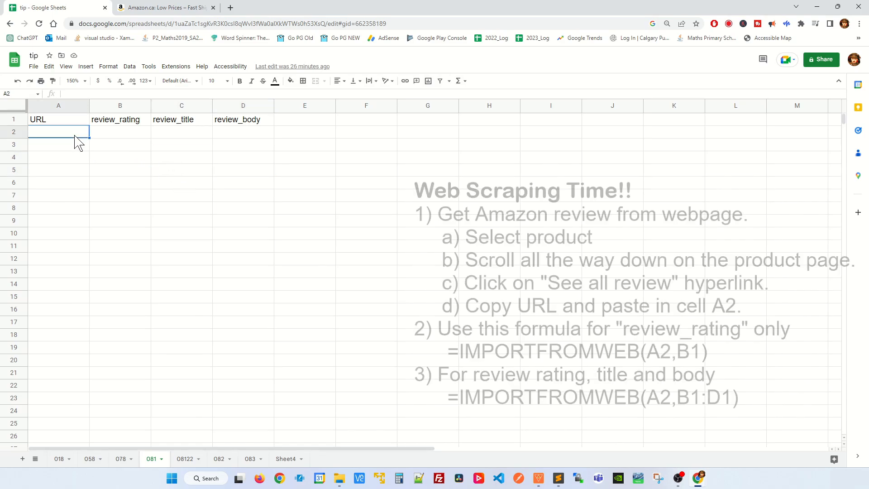
{"action": "left_click", "coordinate": [168, 9]}
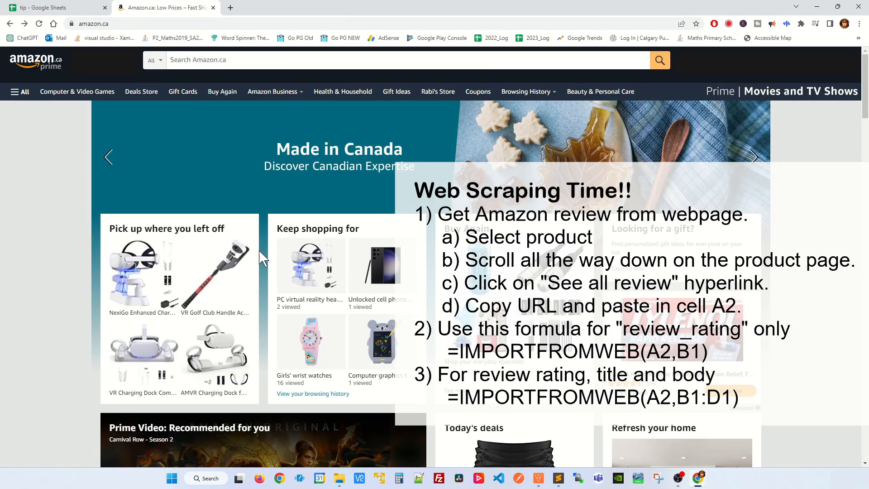
{"action": "left_click", "coordinate": [231, 261]}
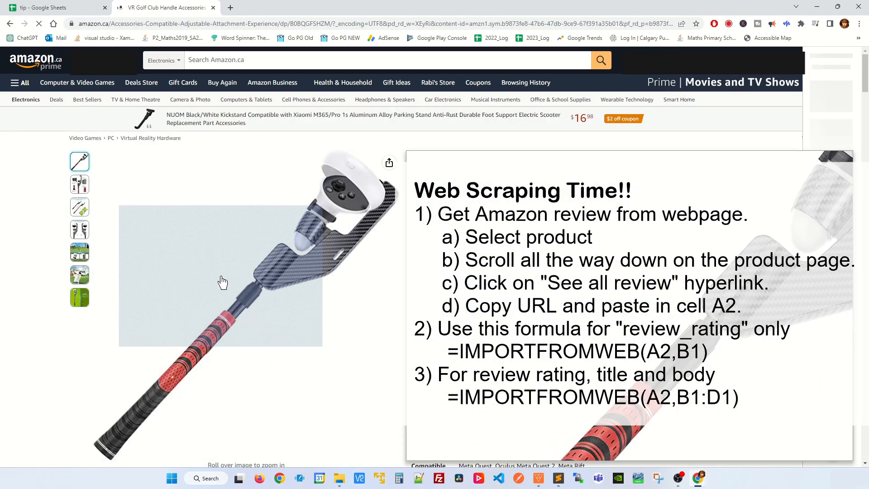
{"action": "key", "text": "End"}
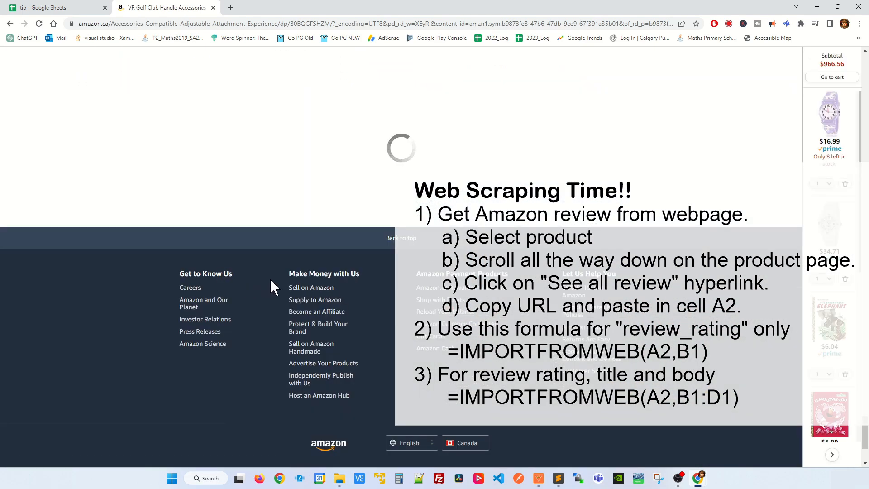
{"action": "scroll", "coordinate": [287, 280], "scroll_direction": "down", "scroll_amount": 9}
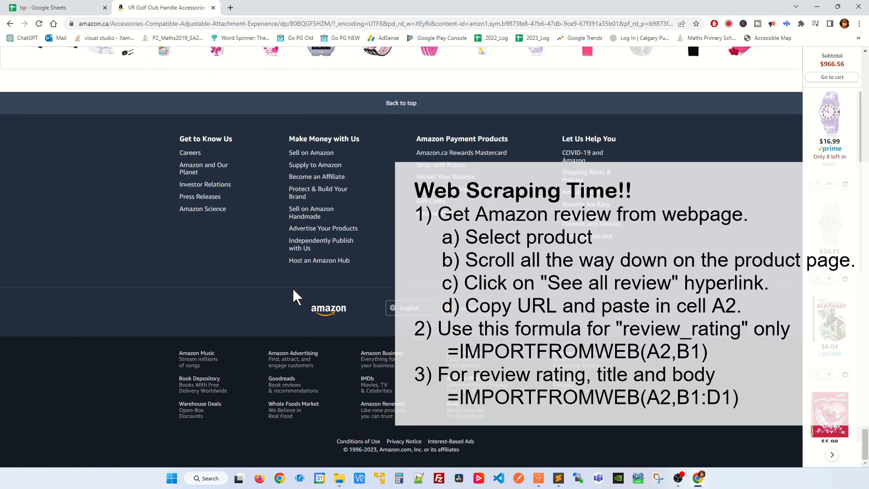
{"action": "scroll", "coordinate": [292, 288], "scroll_direction": "up", "scroll_amount": 5}
{"action": "scroll", "coordinate": [293, 297], "scroll_direction": "up", "scroll_amount": 10}
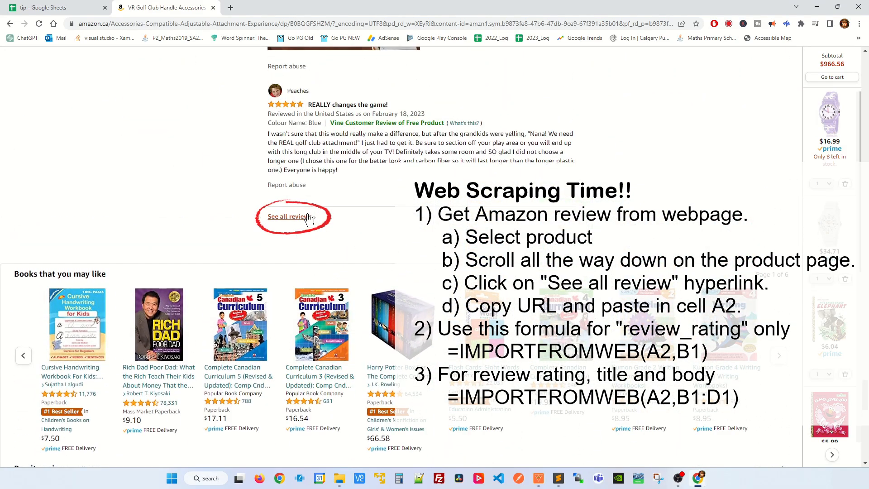
{"action": "left_click", "coordinate": [292, 220]}
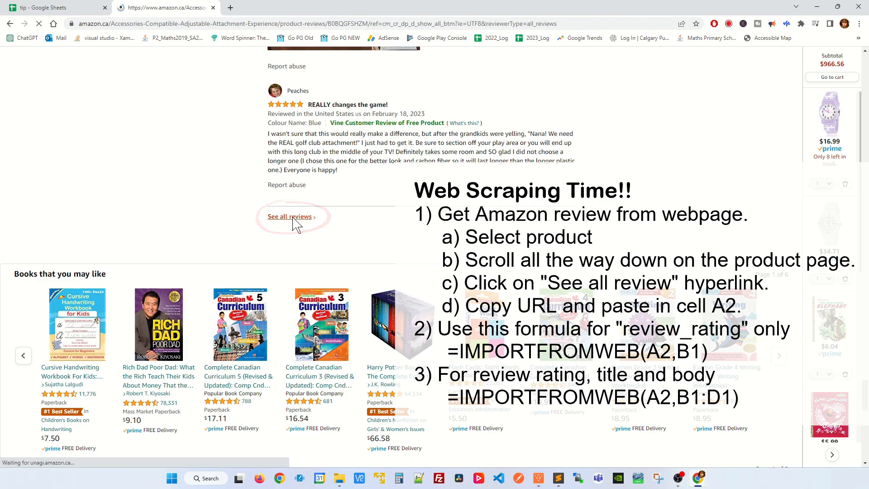
- Copy the URL of the customer reviews page into cell A2 of the Google Sheets spreadsheet
{"action": "left_click", "coordinate": [353, 24]}
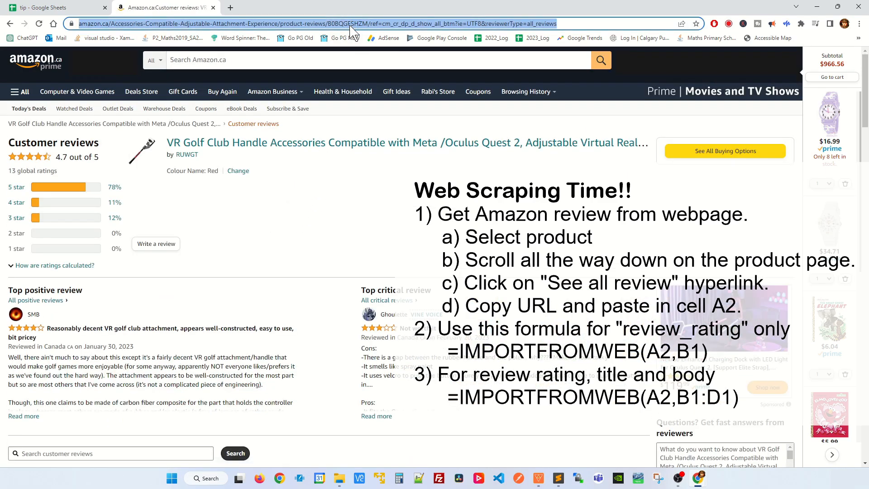
{"action": "key", "text": "ctrl+x"}
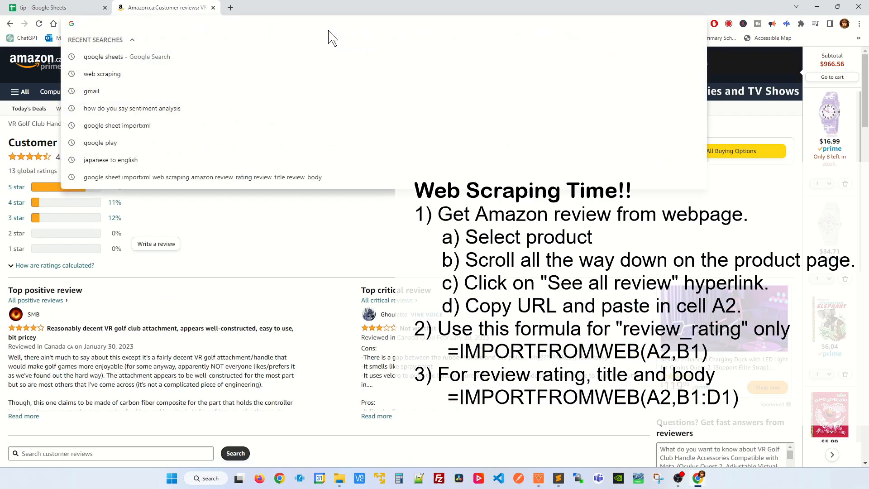
{"action": "left_click", "coordinate": [78, 9]}
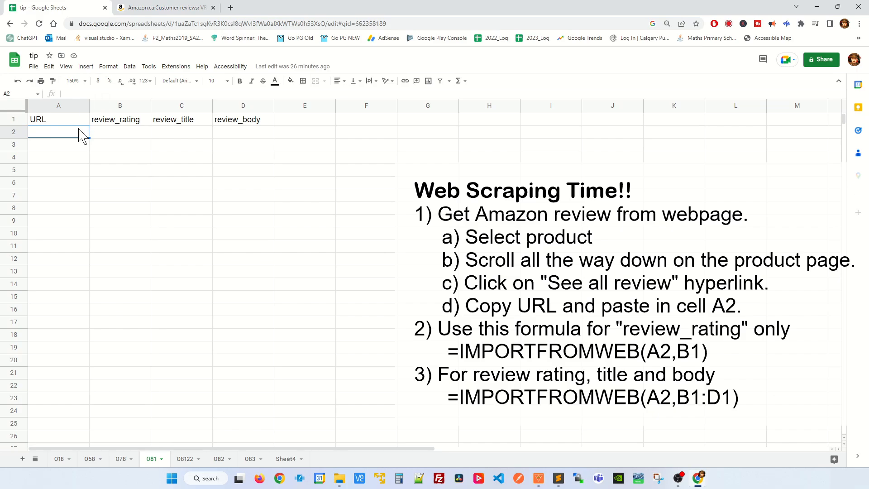
{"action": "key", "text": "ctrl+v"}
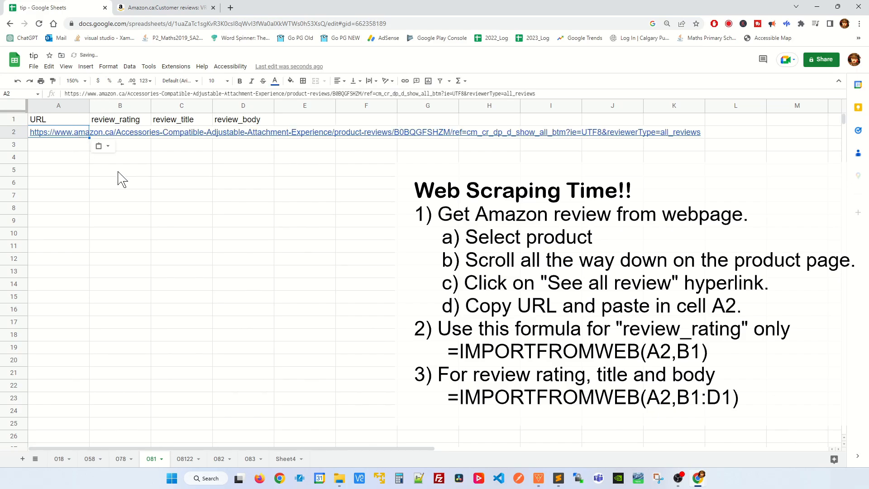
- Enter the formula =IMPORTFROMWEB(A2,B1:D1) in cell B2 and select the imported ratings in B2:B8
{"action": "left_click", "coordinate": [129, 158]}
{"action": "key", "text": "Up"}
{"action": "key", "text": "Up"}
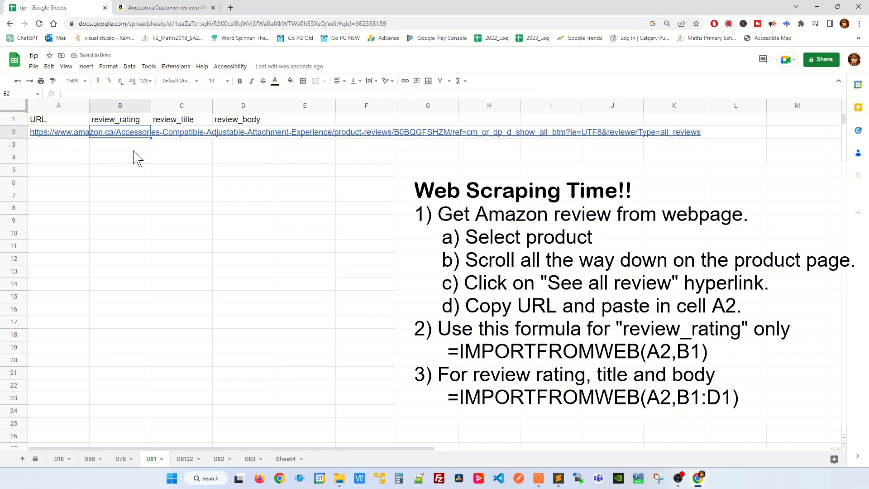
{"action": "type", "text": "="}
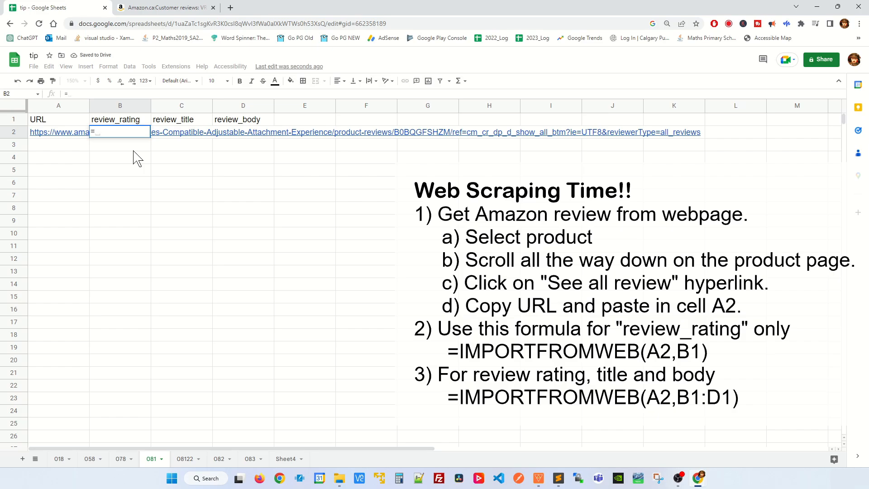
{"action": "type", "text": "IMPORT"}
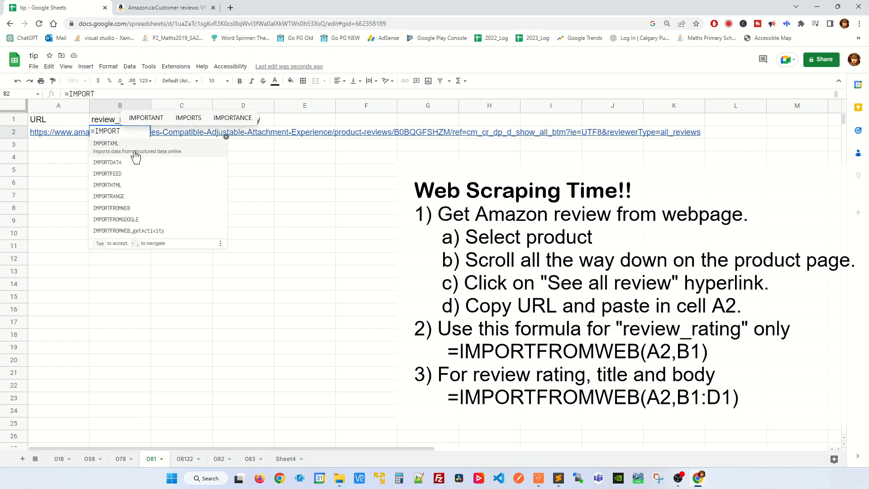
{"action": "left_click", "coordinate": [120, 208]}
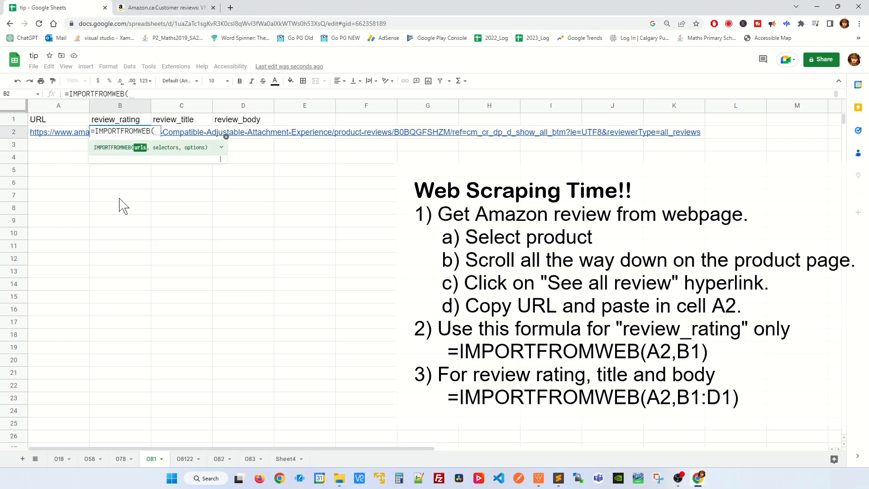
{"action": "left_click", "coordinate": [62, 134]}
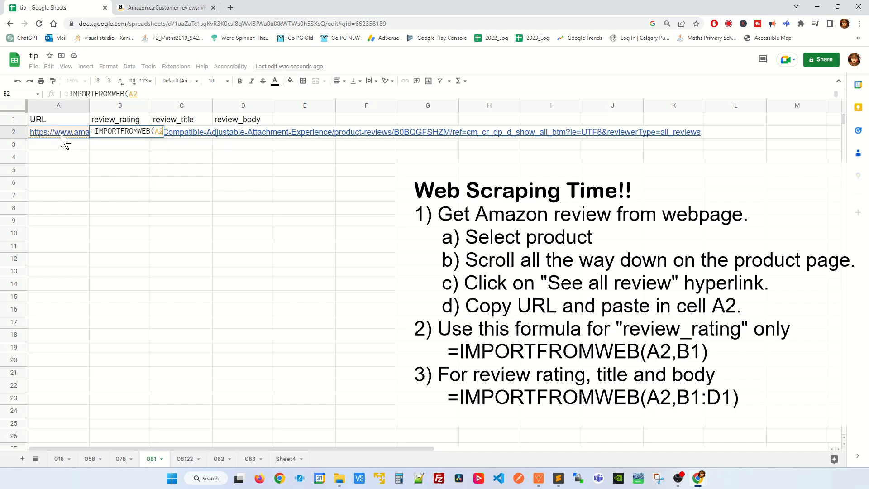
{"action": "type", "text": ","}
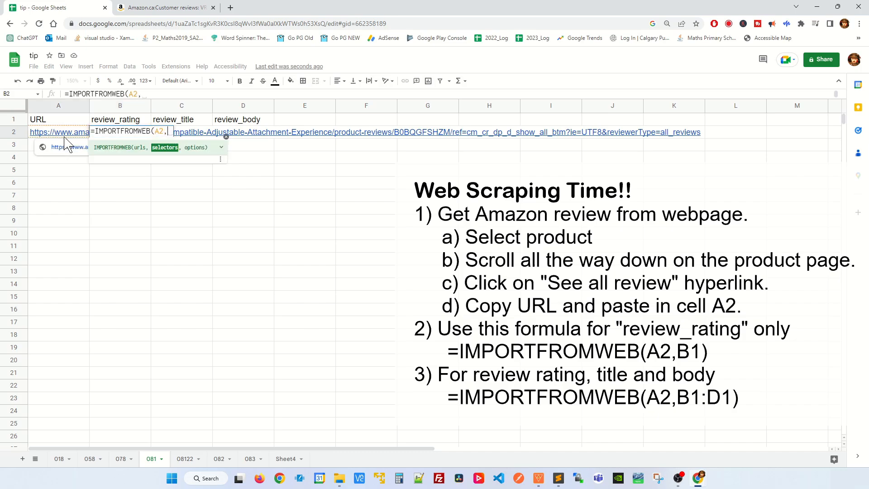
{"action": "left_click", "coordinate": [128, 122]}
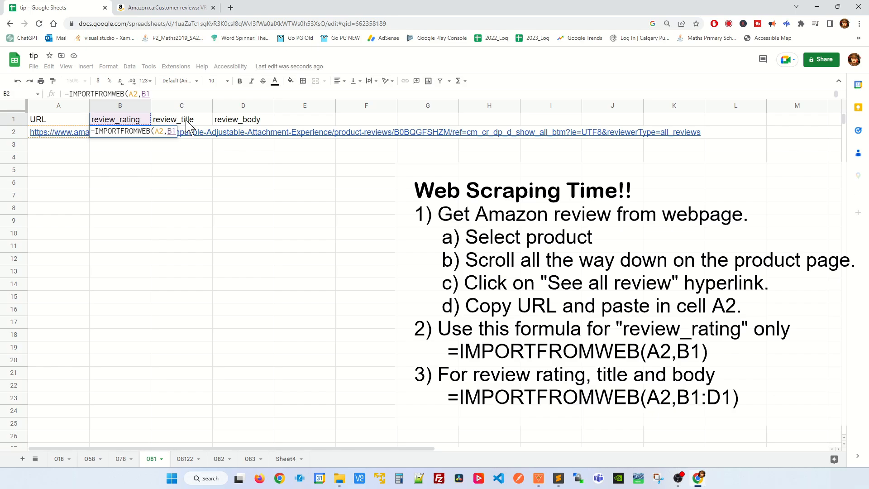
{"action": "left_click", "coordinate": [250, 122], "text": "shift"}
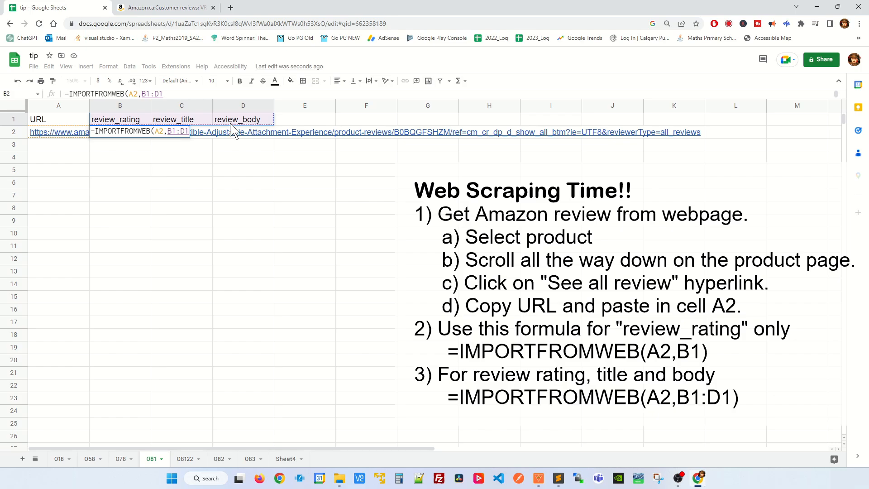
{"action": "type", "text": ")"}
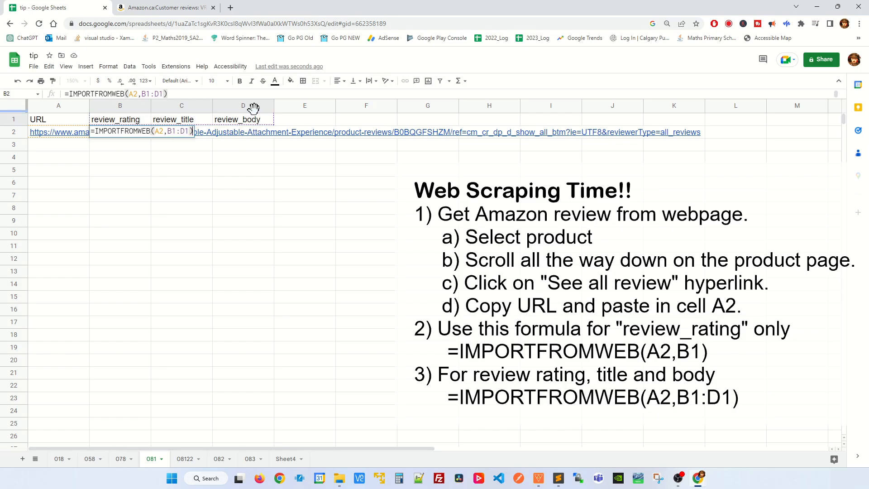
{"action": "key", "text": "Return"}
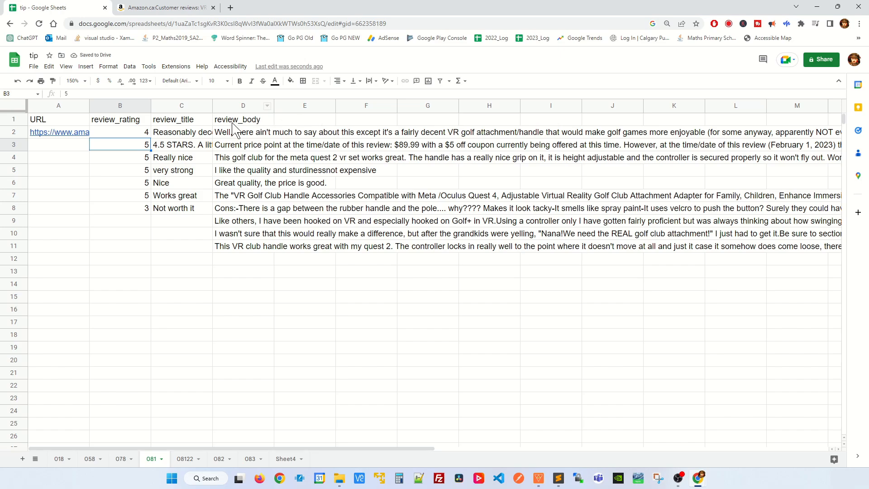
{"action": "key", "text": "Up"}
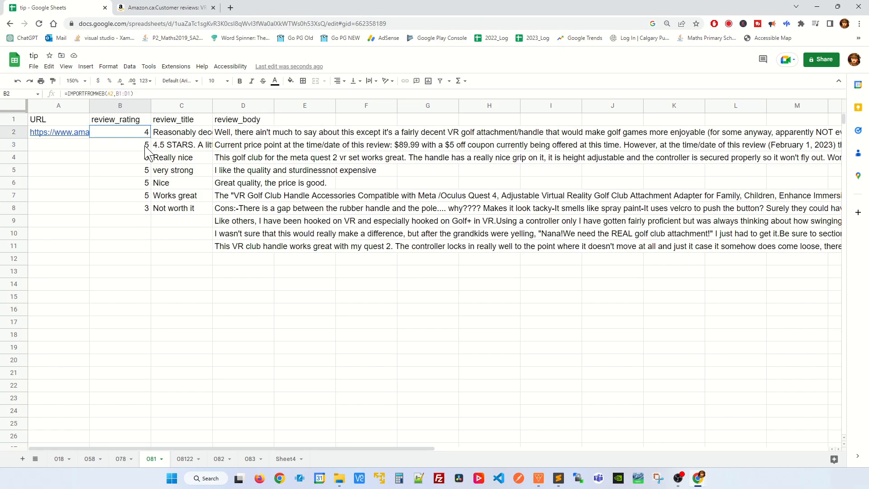
{"action": "left_click_drag", "start_coordinate": [145, 148], "coordinate": [133, 206]}
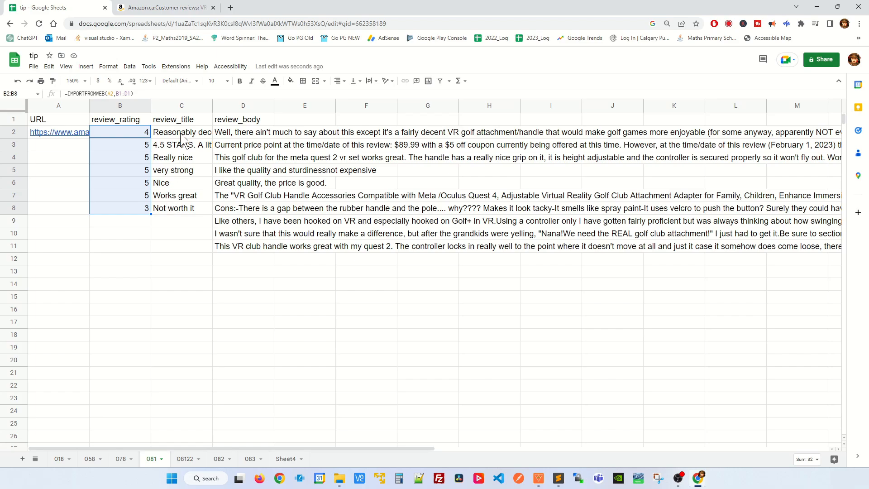
- Return to the Amazon customer reviews of the VR golf club handle and go to the second page of reviews
{"action": "left_click", "coordinate": [169, 11]}
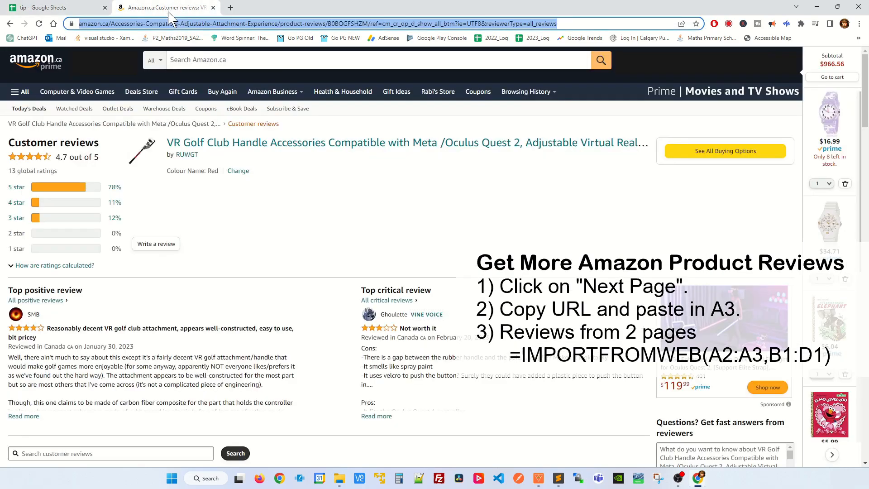
{"action": "left_click", "coordinate": [277, 217]}
{"action": "scroll", "coordinate": [262, 216], "scroll_direction": "down", "scroll_amount": 15}
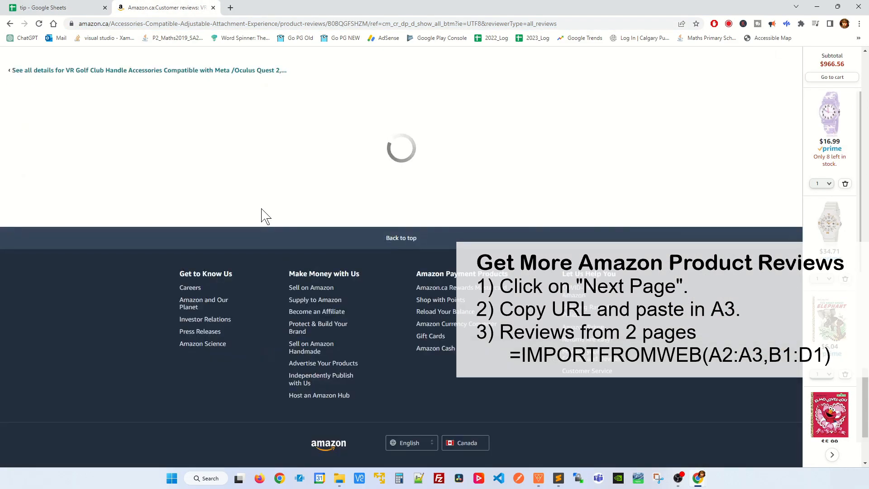
{"action": "scroll", "coordinate": [348, 179], "scroll_direction": "up", "scroll_amount": 5}
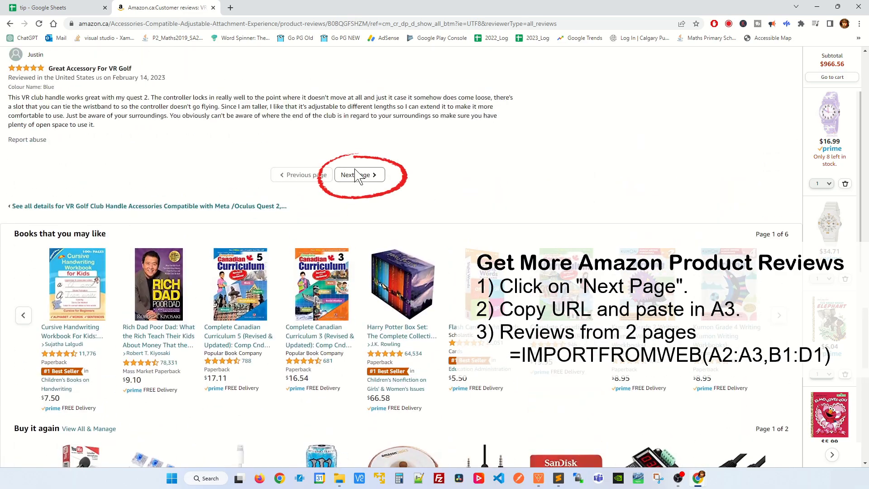
{"action": "left_click", "coordinate": [361, 178]}
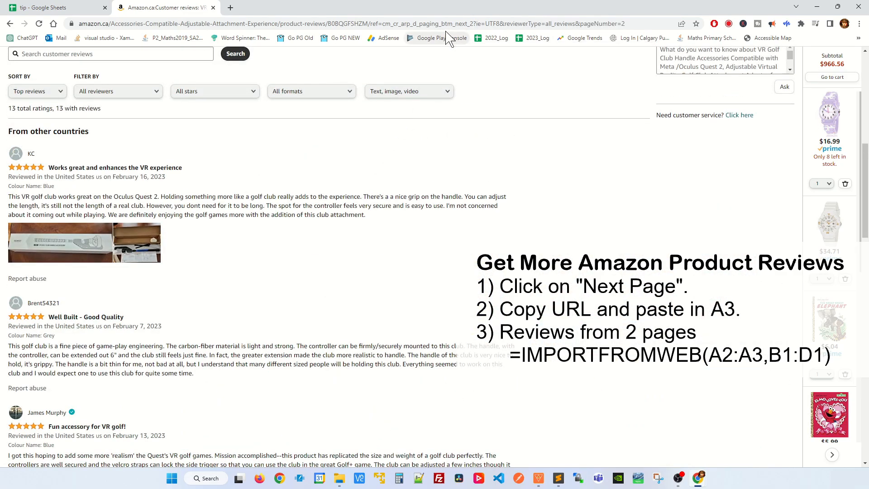
- Copy the URL of the second Amazon reviews page into cell A3 of the spreadsheet
{"action": "left_click", "coordinate": [448, 24]}
{"action": "key", "text": "ctrl+c"}
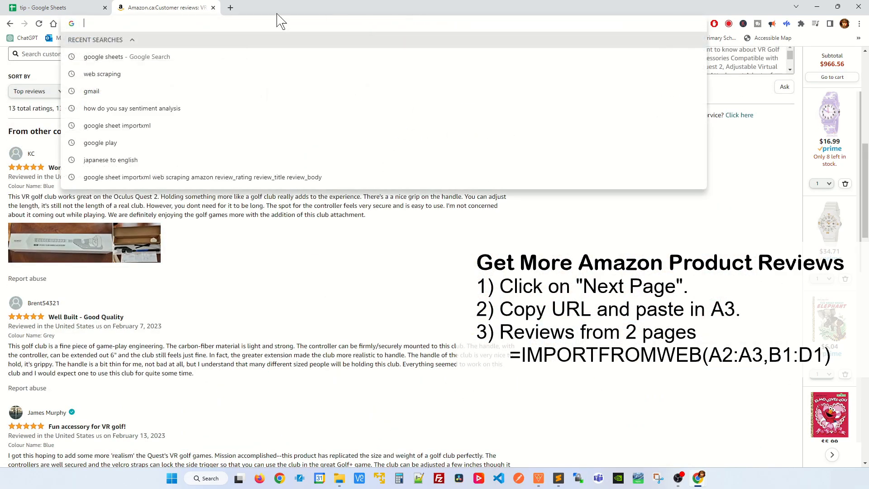
{"action": "left_click", "coordinate": [68, 8]}
{"action": "left_click", "coordinate": [78, 146]}
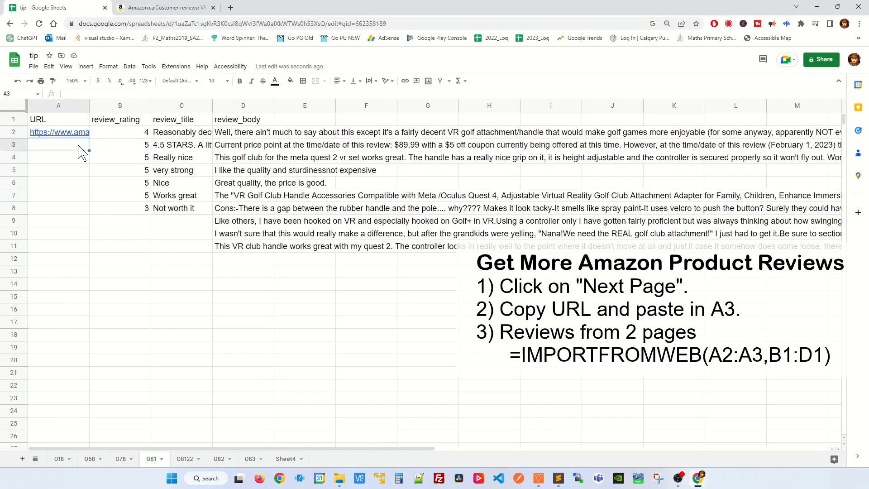
{"action": "key", "text": "ctrl+v"}
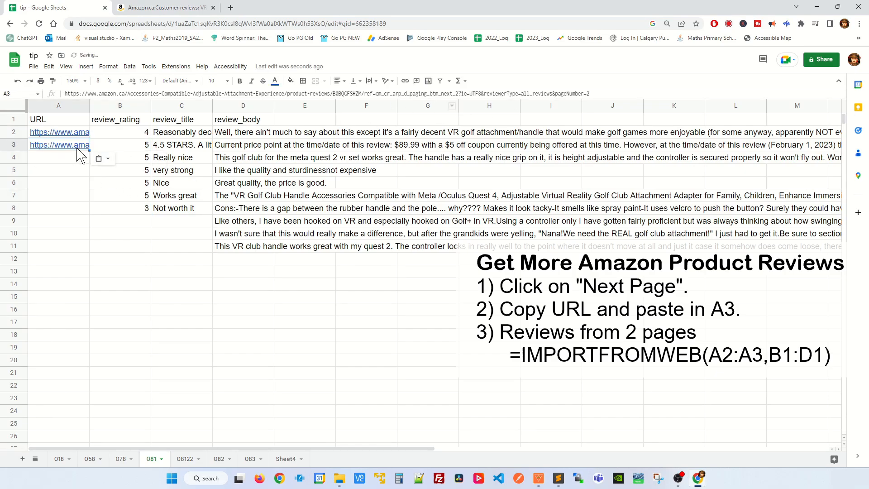
{"action": "left_click", "coordinate": [597, 94]}
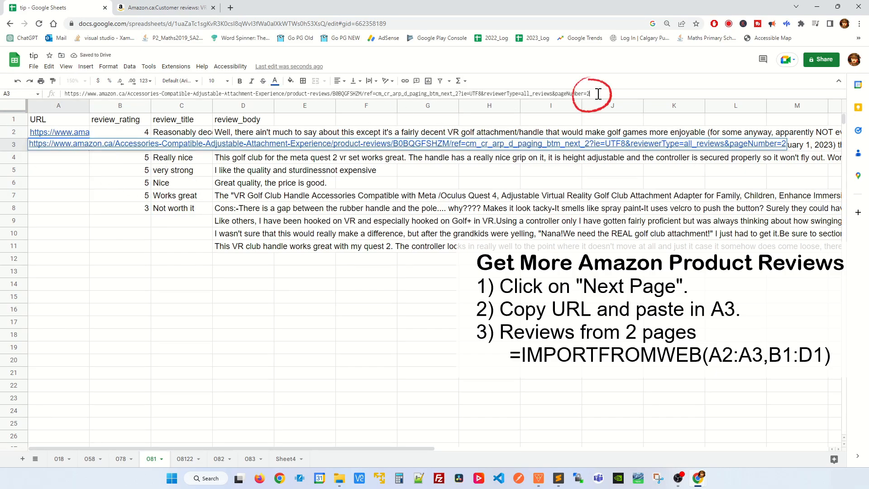
- Return to the Amazon reviews and check whether a further page exists and which page number the URL ends with
{"action": "left_click", "coordinate": [162, 8]}
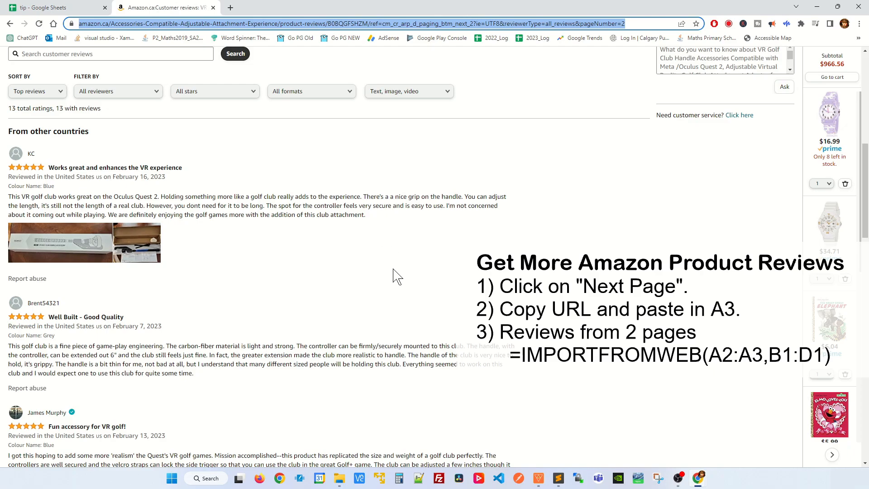
{"action": "scroll", "coordinate": [394, 275], "scroll_direction": "down", "scroll_amount": 10}
{"action": "scroll", "coordinate": [345, 204], "scroll_direction": "up", "scroll_amount": 4}
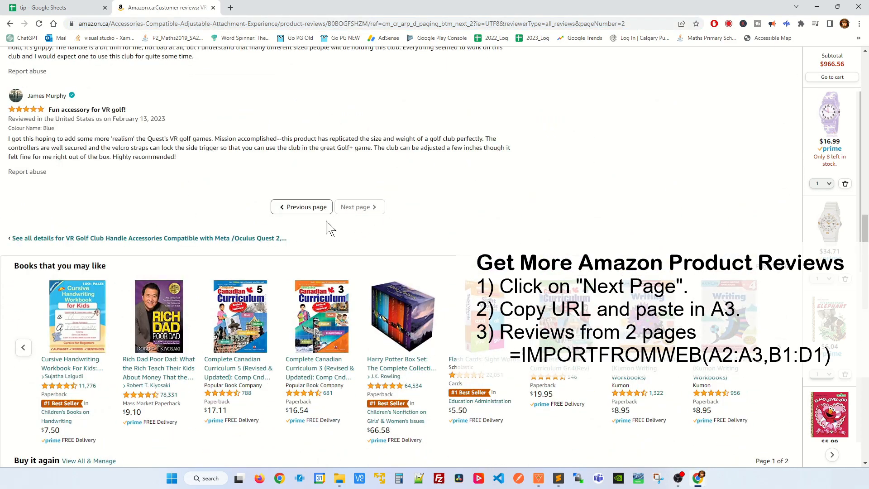
{"action": "left_click", "coordinate": [634, 24]}
{"action": "key", "text": "End"}
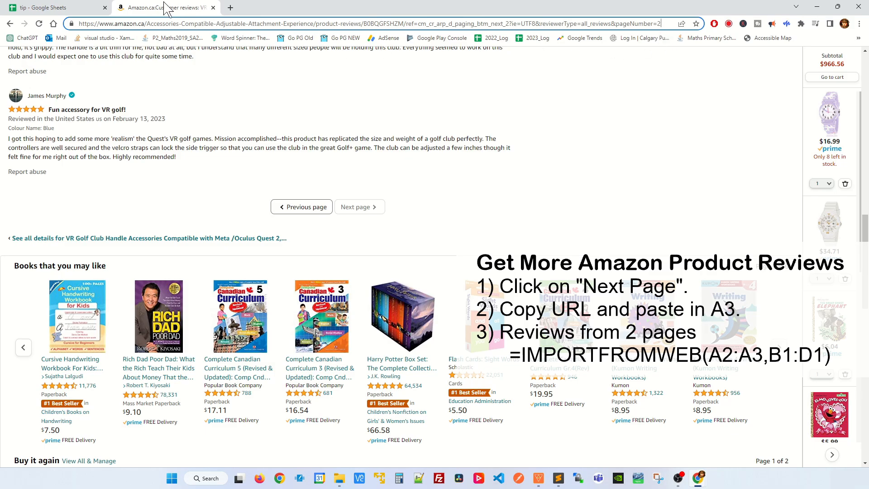
- Switch to the Google Sheets spreadsheet and change the formula in cell B2 to =IMPORTFROMWEB(A2:A3,B1:D1)
{"action": "left_click", "coordinate": [86, 8]}
{"action": "left_click", "coordinate": [82, 174]}
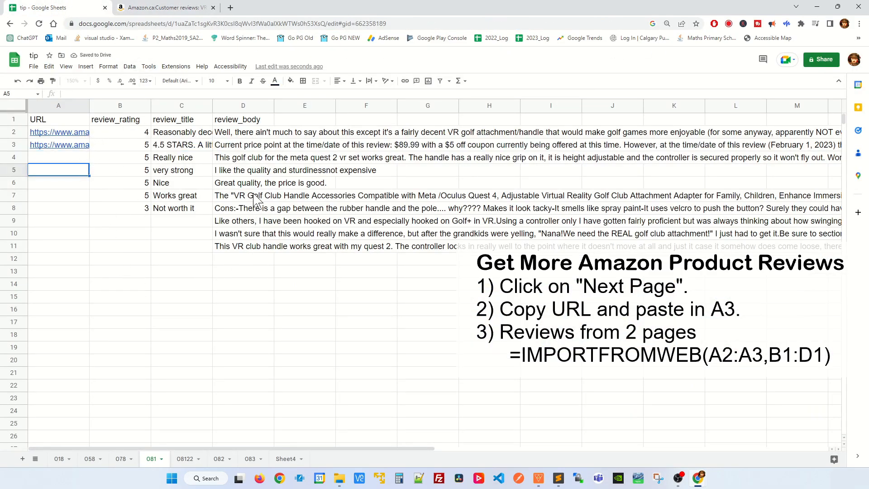
{"action": "double_click", "coordinate": [128, 133]}
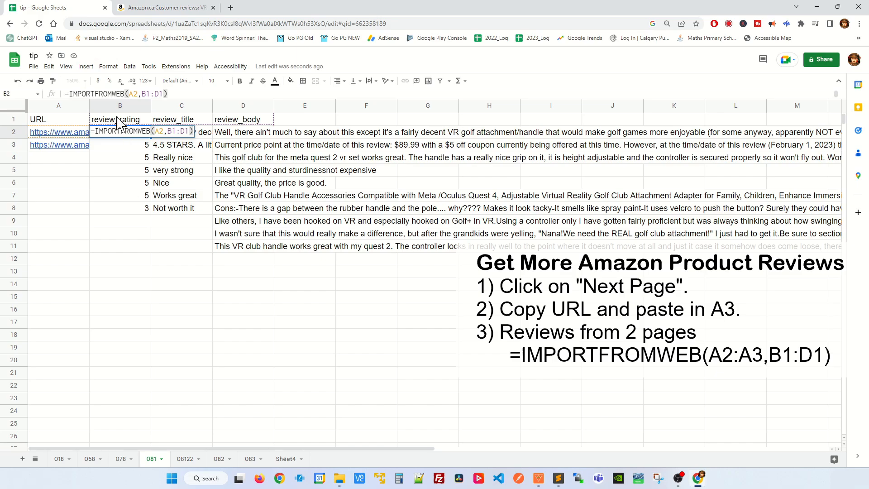
{"action": "left_click", "coordinate": [137, 94]}
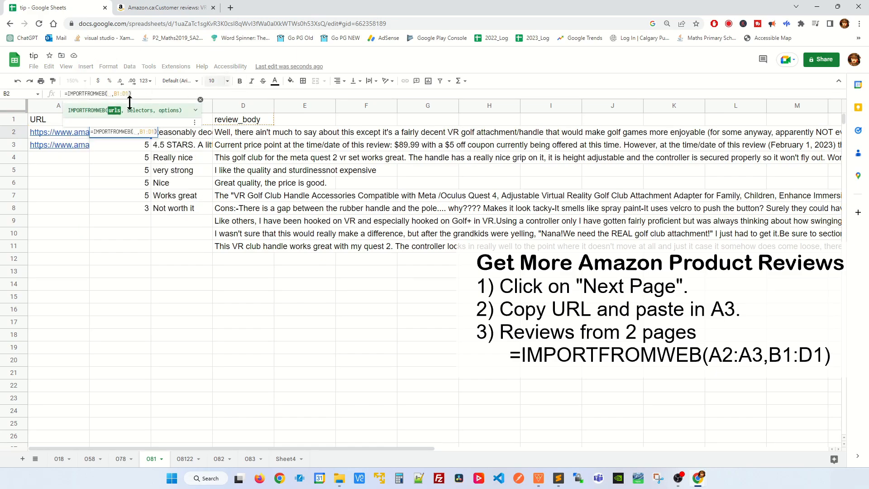
{"action": "left_click", "coordinate": [50, 131]}
{"action": "left_click_drag", "start_coordinate": [52, 135], "coordinate": [50, 147]}
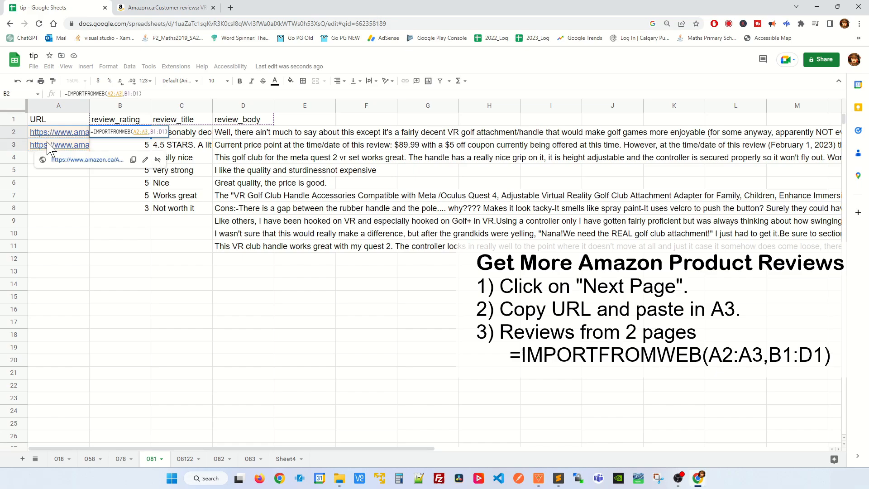
{"action": "key", "text": "Return"}
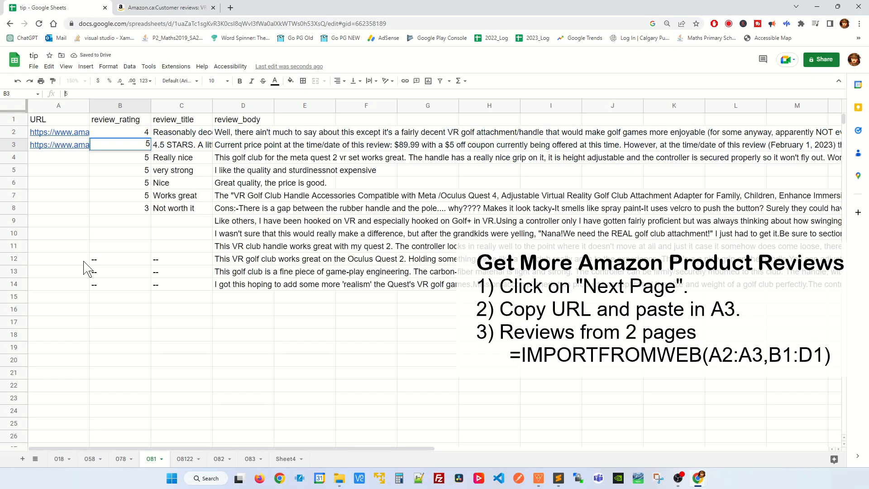
{"action": "double_click", "coordinate": [138, 371]}
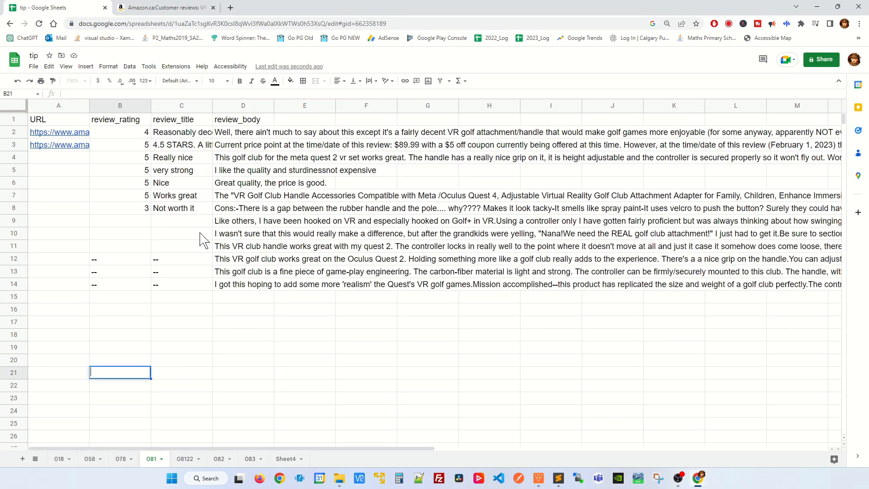
- Select the imported review bodies in D2:D14 and turn on text wrapping for them
{"action": "left_click_drag", "start_coordinate": [263, 132], "coordinate": [264, 290]}
{"action": "left_click", "coordinate": [304, 321]}
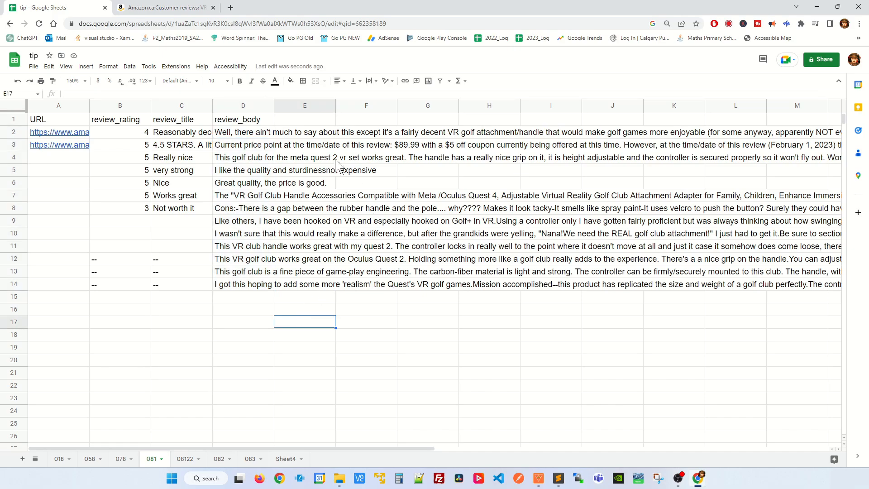
{"action": "left_click_drag", "start_coordinate": [265, 135], "coordinate": [263, 287]}
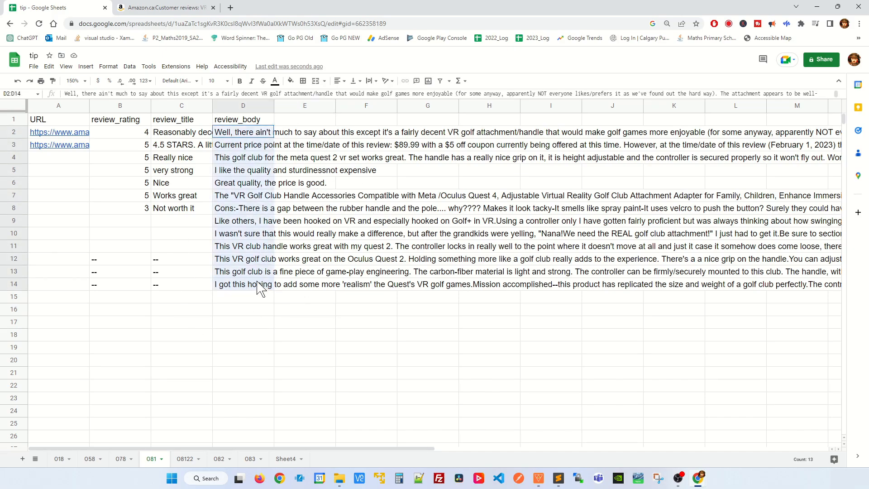
{"action": "left_click", "coordinate": [108, 66]}
{"action": "mouse_move", "coordinate": [207, 144]}
{"action": "left_click", "coordinate": [249, 156]}
- Widen the review_body column D to about three times its width
{"action": "left_click_drag", "start_coordinate": [272, 107], "coordinate": [341, 107]}
{"action": "left_click", "coordinate": [340, 146]}
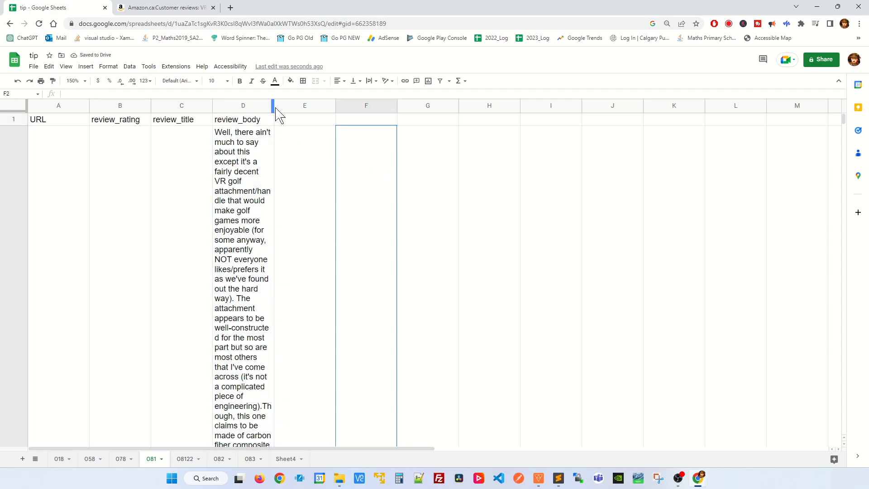
{"action": "left_click_drag", "start_coordinate": [274, 107], "coordinate": [394, 108]}
{"action": "left_click", "coordinate": [445, 195]}
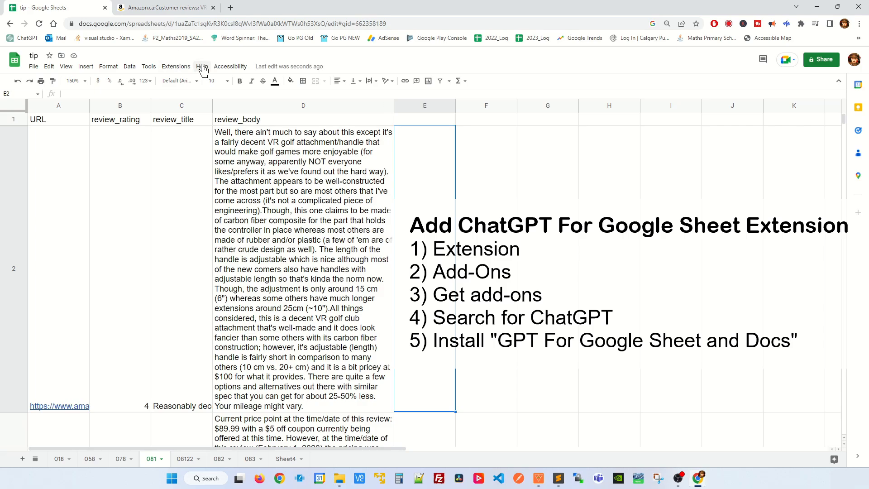
- Search the add-on marketplace for ChatGPT, show the results for "ChatGPT OpenAI in Sheets and Docs" and close the marketplace
{"action": "left_click", "coordinate": [176, 67]}
{"action": "mouse_move", "coordinate": [231, 87]}
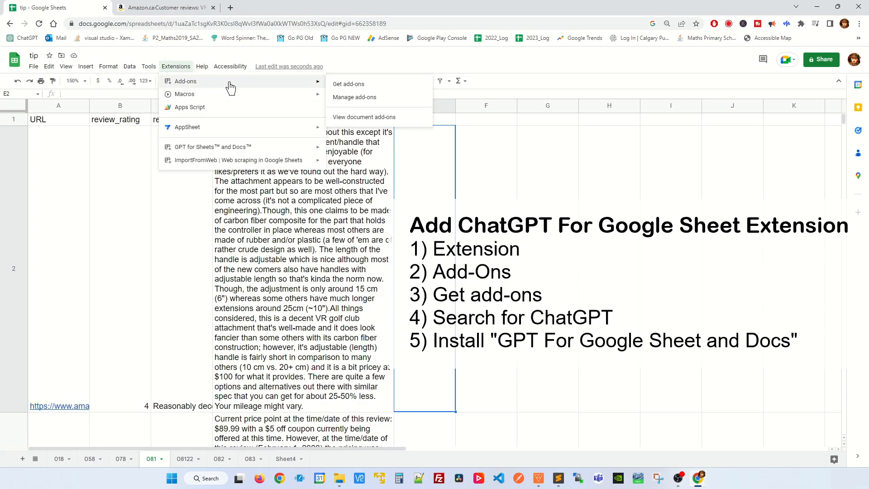
{"action": "left_click", "coordinate": [353, 84]}
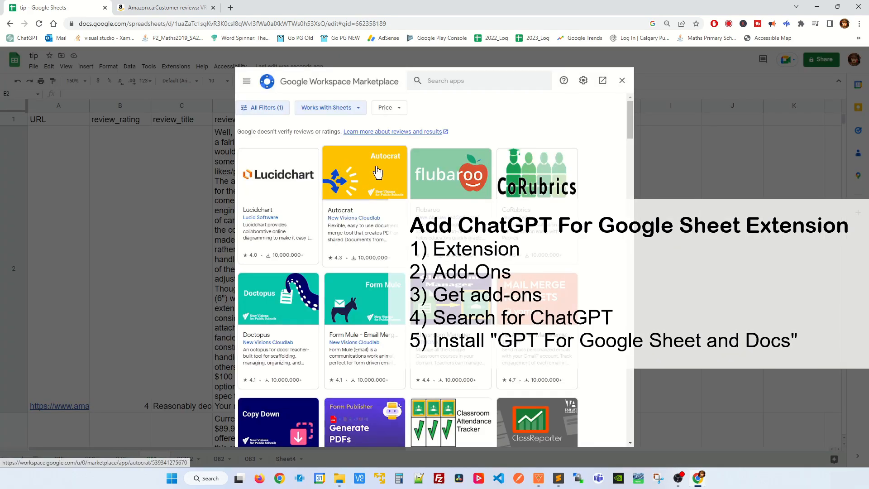
{"action": "left_click", "coordinate": [448, 81]}
{"action": "type", "text": "Ch"}
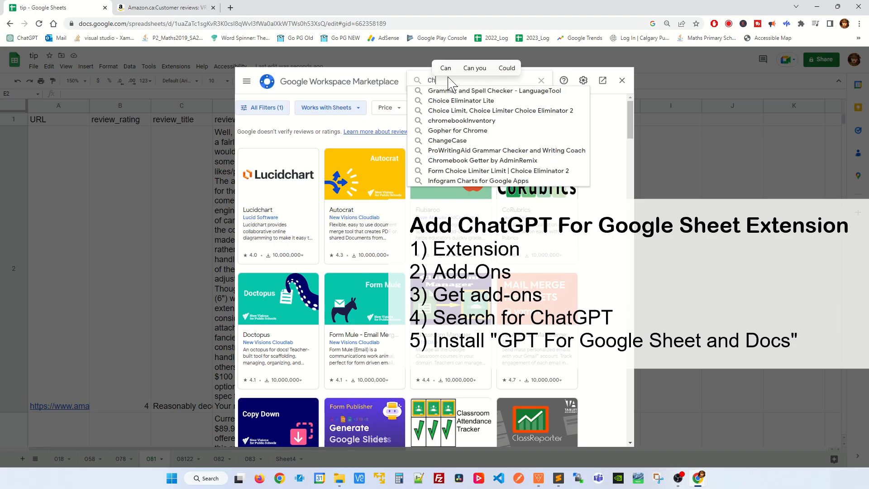
{"action": "type", "text": "atGPT"}
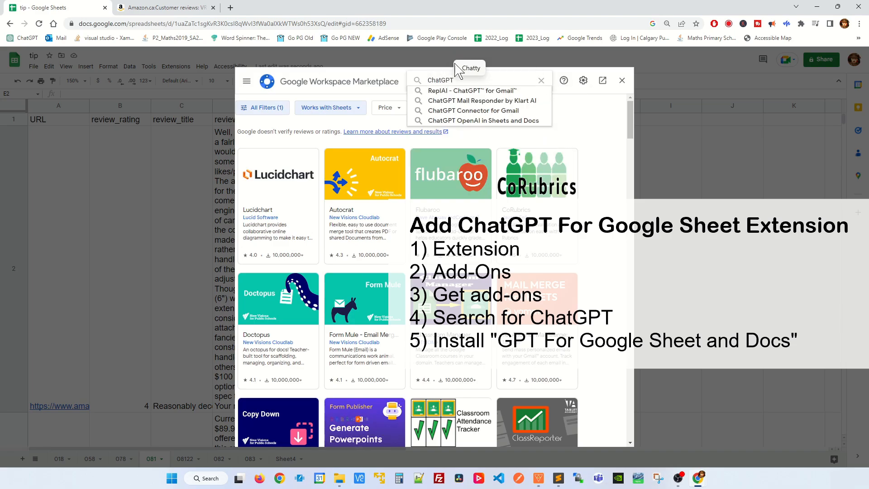
{"action": "left_click", "coordinate": [478, 121]}
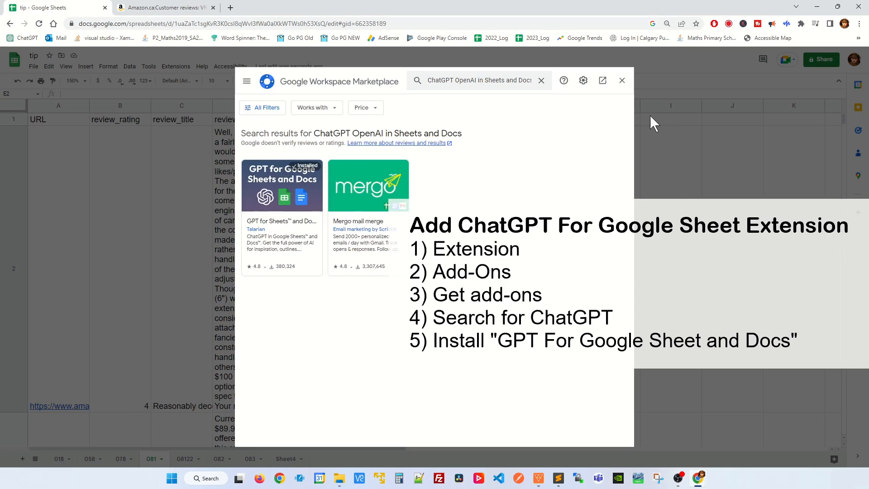
{"action": "left_click", "coordinate": [623, 81]}
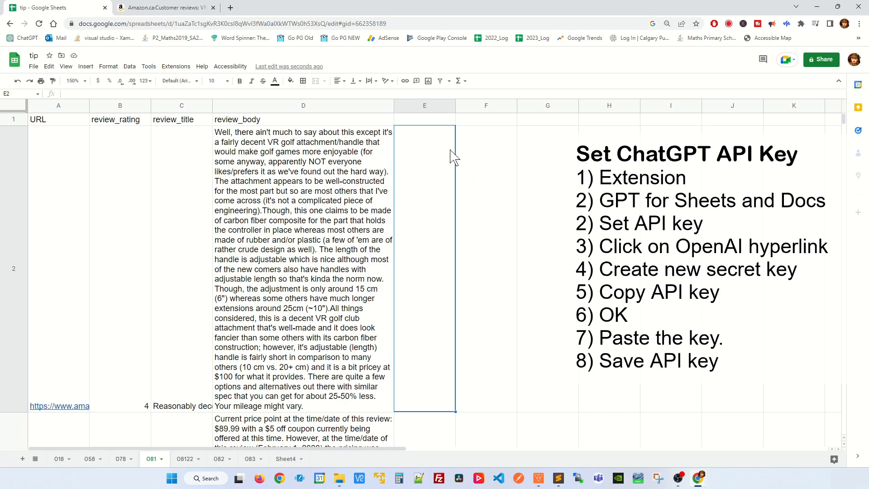
- View the OpenAI API key settings of the GPT for Sheets and Docs add-on and close them without entering a key
{"action": "left_click", "coordinate": [176, 67]}
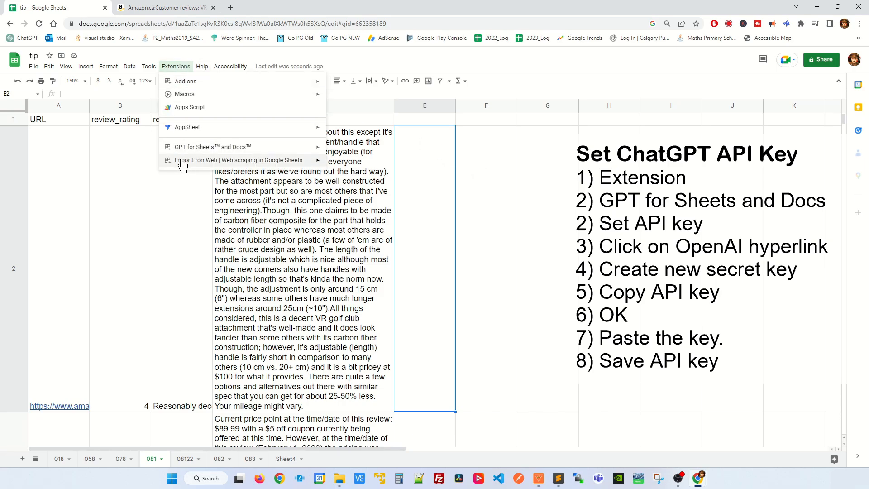
{"action": "mouse_move", "coordinate": [186, 153]}
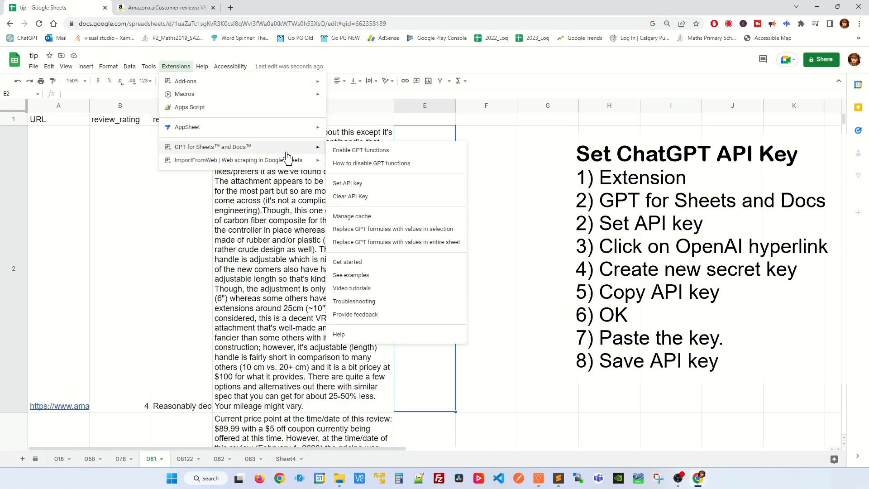
{"action": "left_click", "coordinate": [352, 183]}
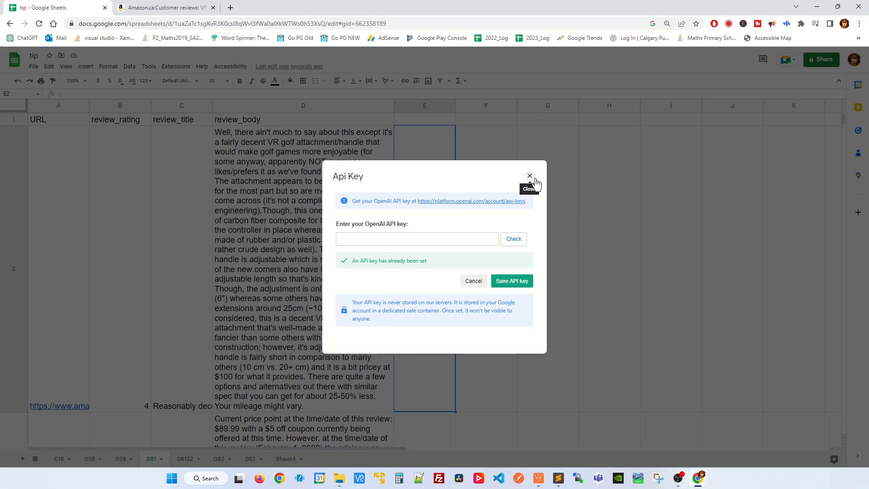
{"action": "left_click", "coordinate": [528, 176]}
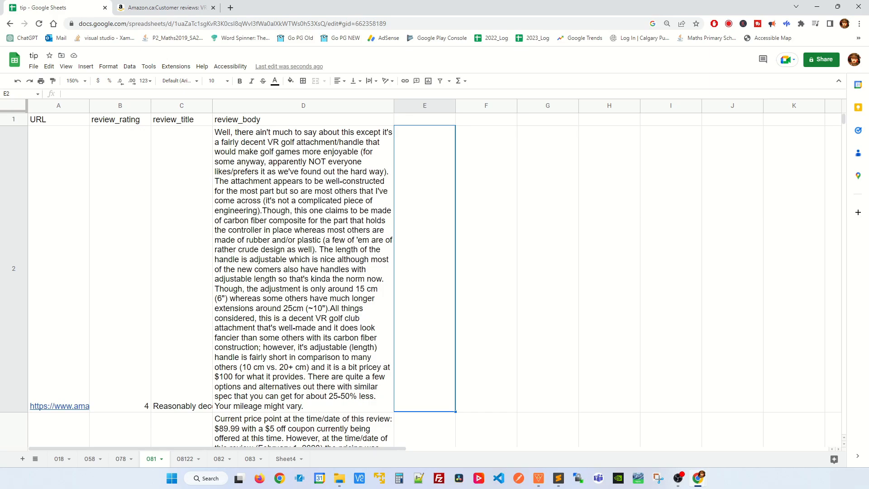
- Enter the formula =GPT("Classify sentiment in one word.",D2,0) in cell E2 and select its result
{"action": "double_click", "coordinate": [438, 247]}
{"action": "type", "text": "=GPT(\"Classify sentiment in one word.\""}
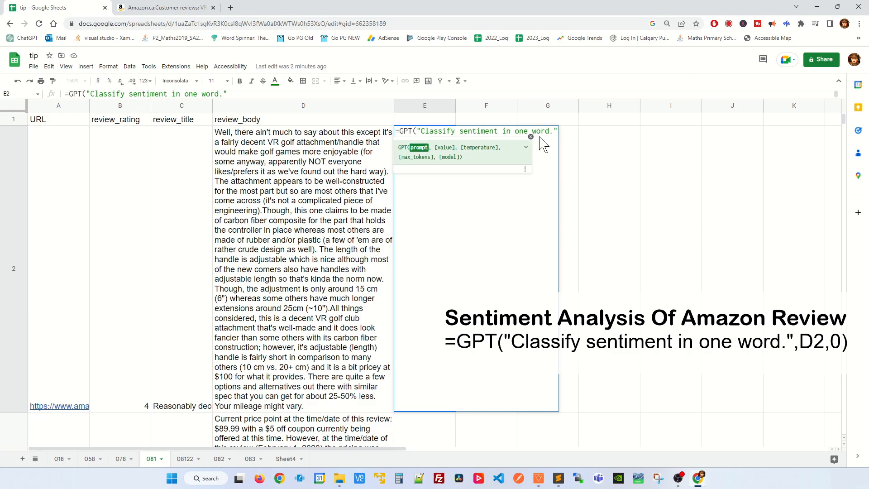
{"action": "type", "text": ","}
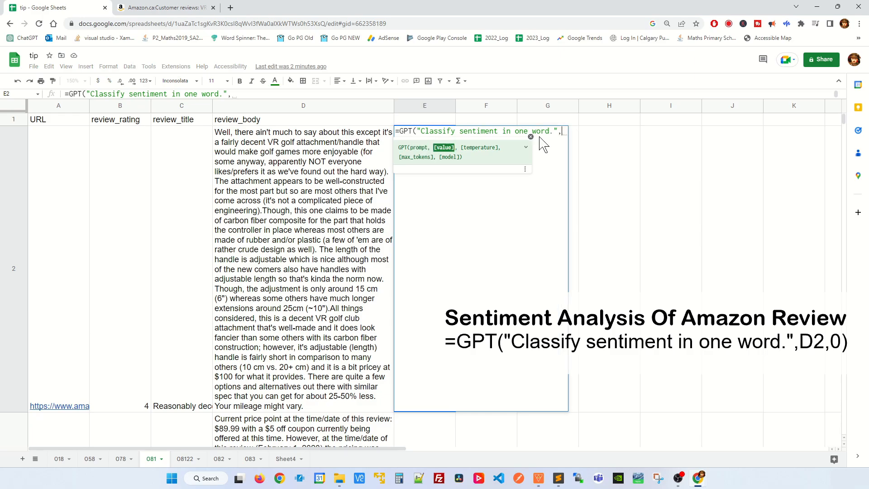
{"action": "left_click", "coordinate": [330, 177]}
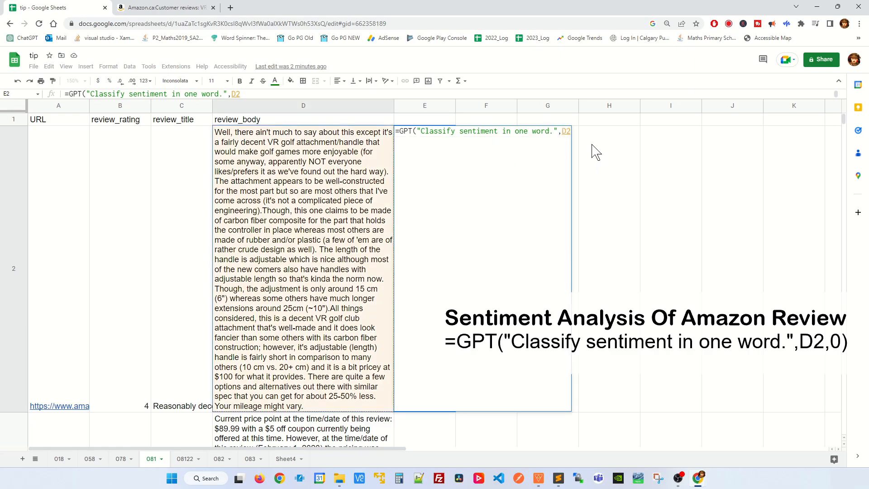
{"action": "type", "text": ",0"}
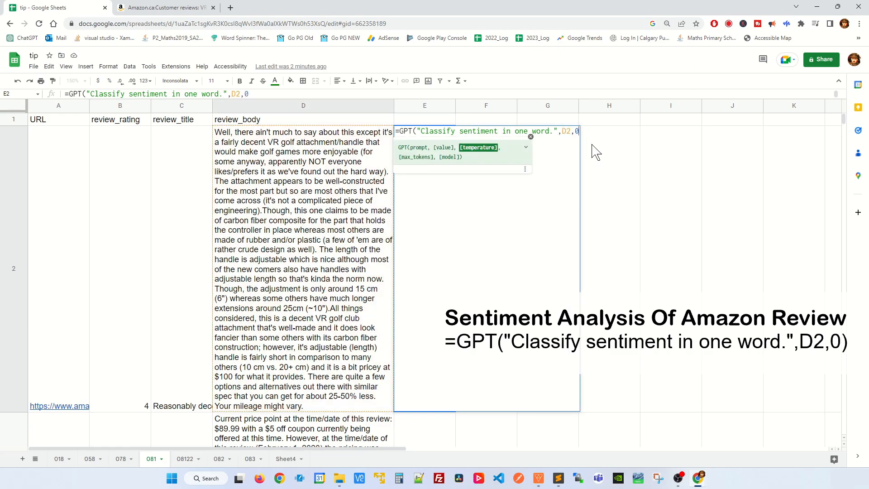
{"action": "type", "text": ")"}
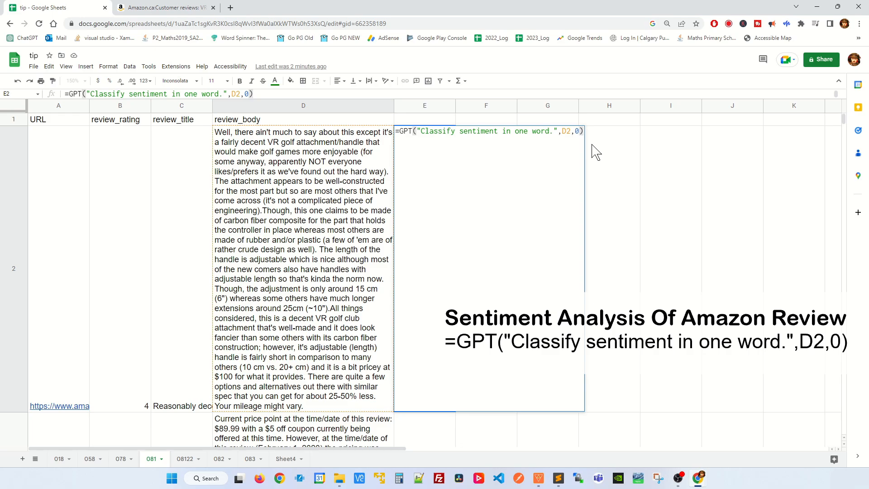
{"action": "key", "text": "Return"}
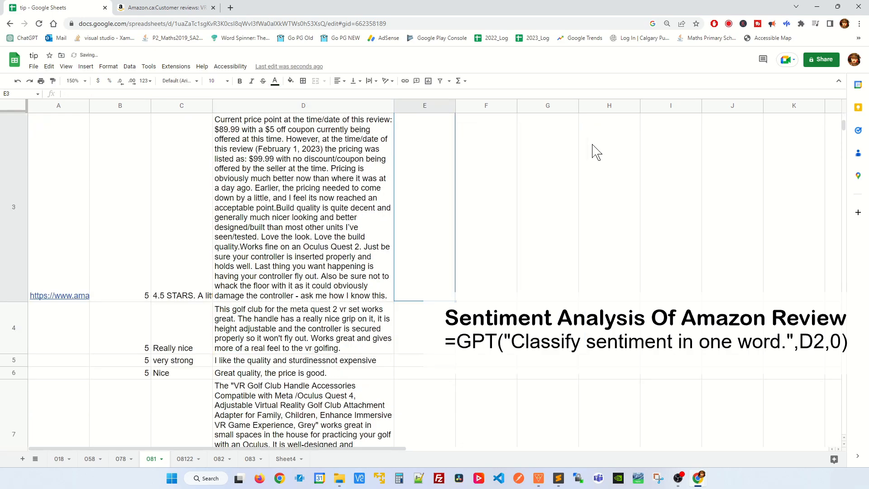
{"action": "scroll", "coordinate": [495, 242], "scroll_direction": "up", "scroll_amount": 3}
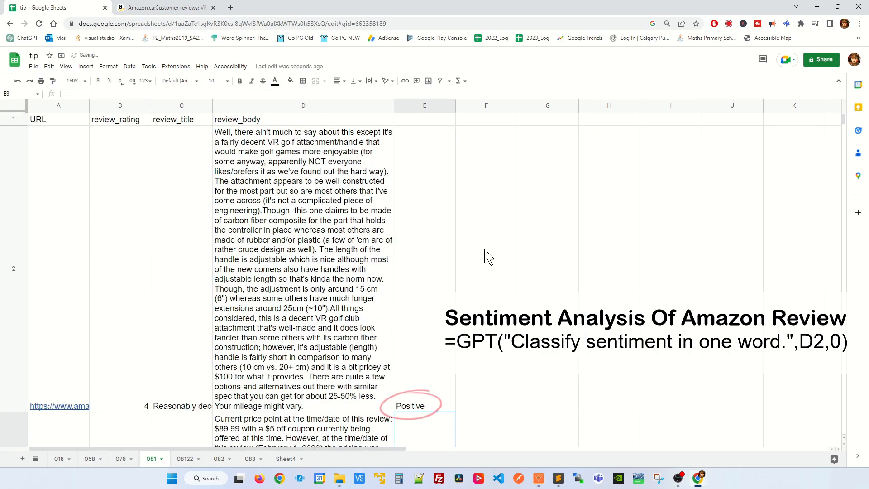
{"action": "left_click", "coordinate": [427, 407]}
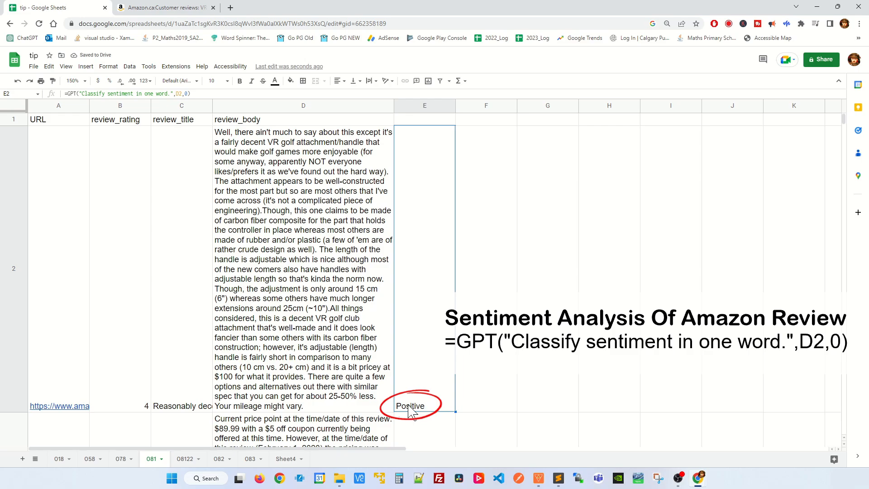
- Copy the GPT sentiment formula from cell E2 into cells E3 and E4
{"action": "left_click", "coordinate": [278, 132]}
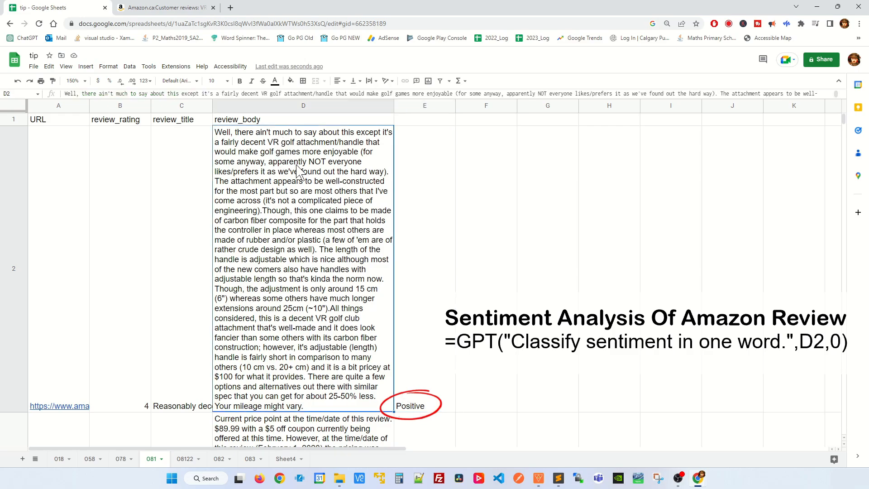
{"action": "left_click", "coordinate": [419, 406]}
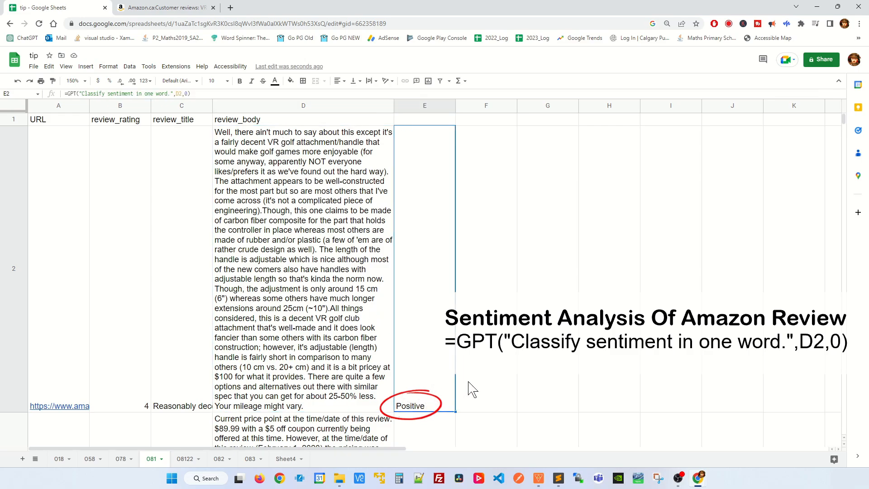
{"action": "key", "text": "ctrl+c"}
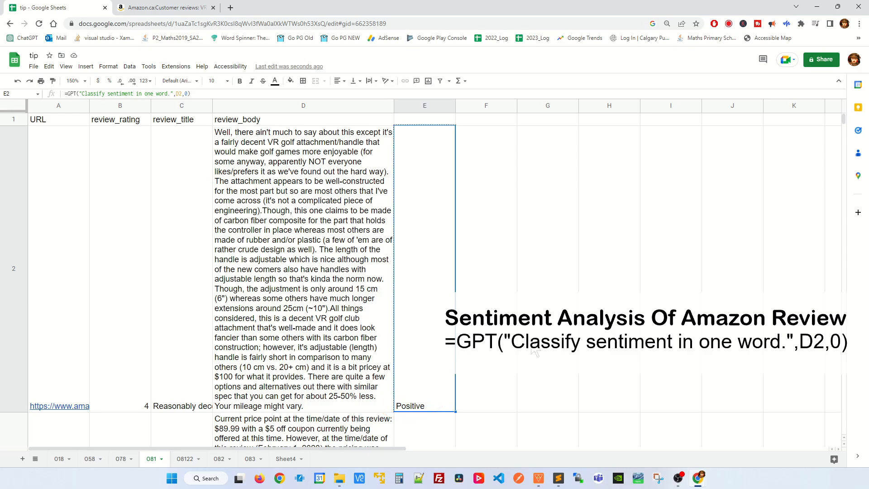
{"action": "key", "text": "Down"}
{"action": "key", "text": "ctrl+v"}
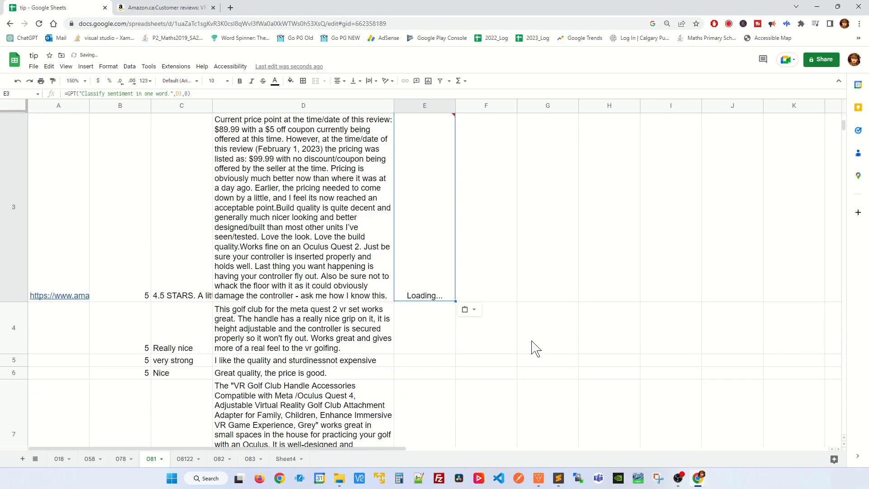
{"action": "key", "text": "Down"}
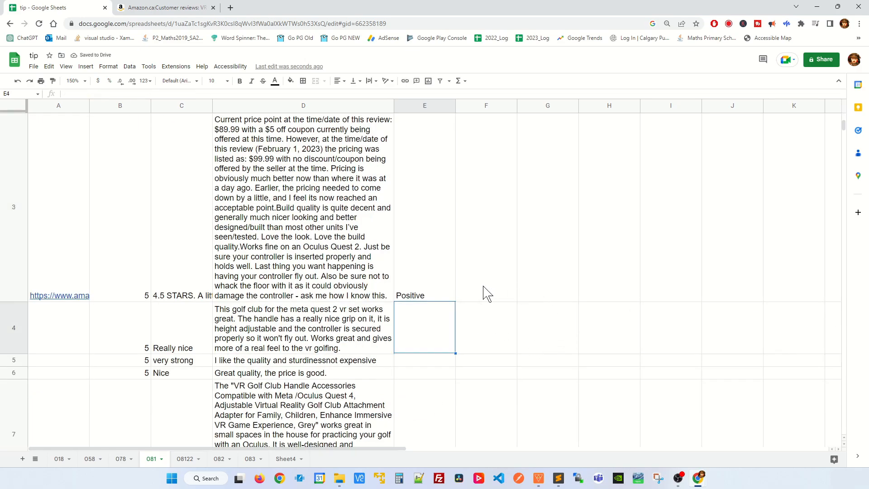
{"action": "key", "text": "ctrl+v"}
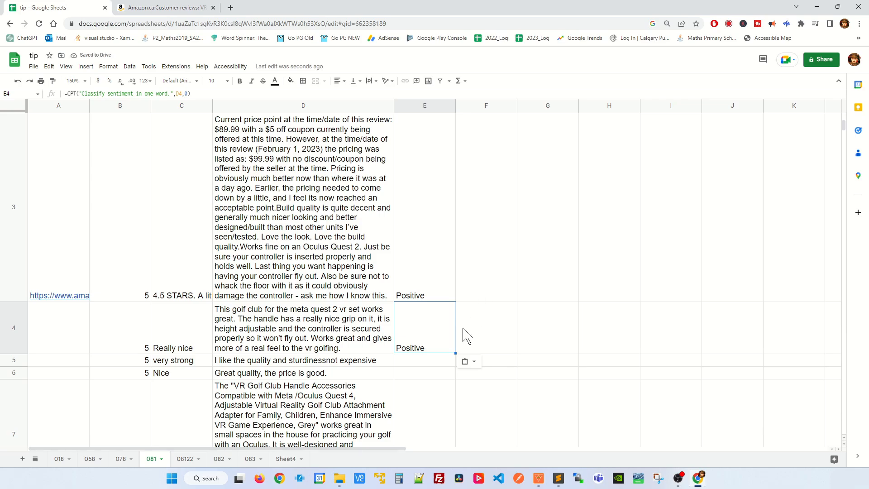
- Fill the sentiment formula down column E to row 17 and clear the surplus cells E15:E17 below the last review
{"action": "scroll", "coordinate": [465, 335], "scroll_direction": "down", "scroll_amount": 1}
{"action": "left_click_drag", "start_coordinate": [454, 166], "coordinate": [442, 235]}
{"action": "left_click_drag", "start_coordinate": [439, 212], "coordinate": [440, 232]}
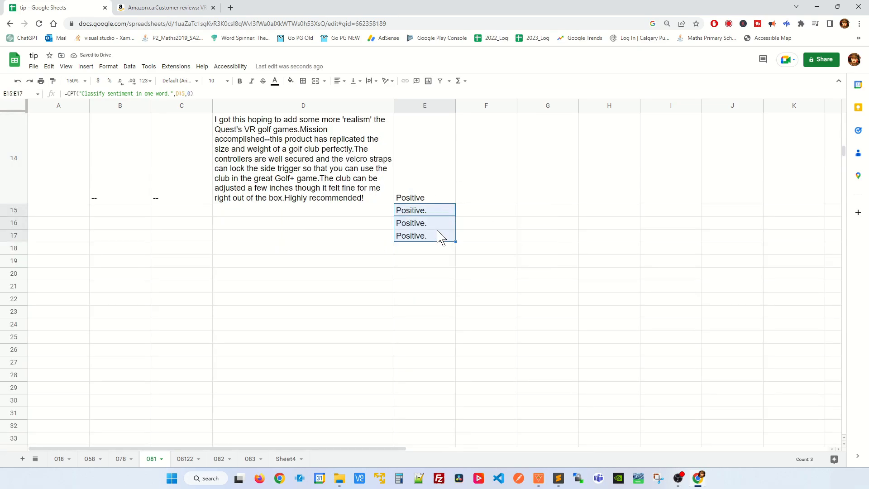
{"action": "key", "text": "Delete"}
- Examine the sentiment labels in column E beside their reviews, going from row 14 back up to row 2
{"action": "key", "text": "Up"}
{"action": "key", "text": "Up"}
{"action": "key", "text": "Down"}
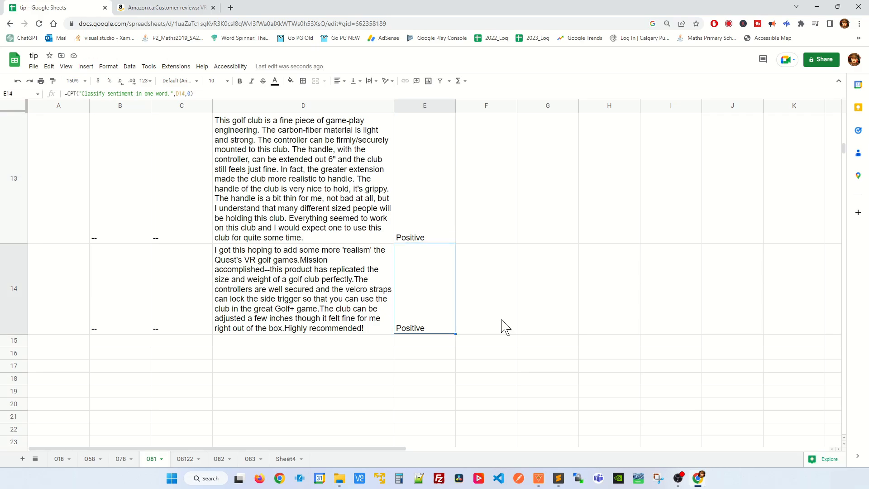
{"action": "key", "text": "Left"}
{"action": "key", "text": "Right"}
{"action": "key", "text": "Up"}
{"action": "key", "text": "Up"}
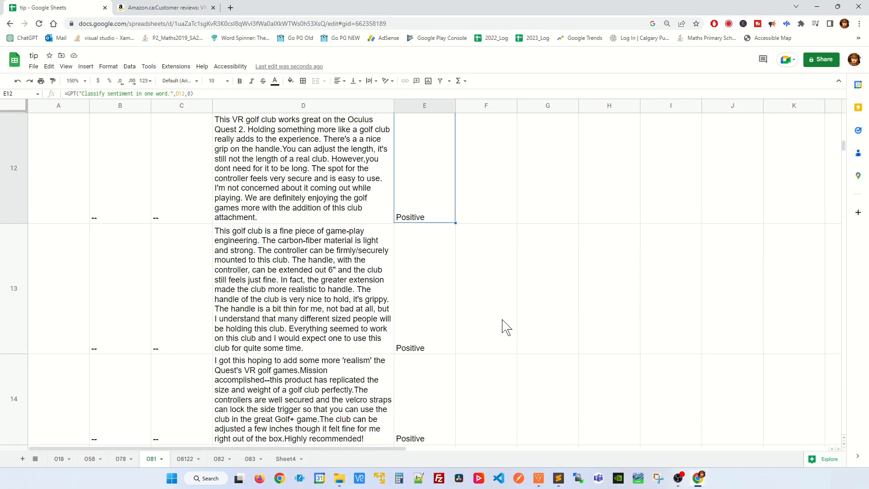
{"action": "key", "text": "Up"}
{"action": "key", "text": "Up"}
{"action": "key", "text": "Up"}
{"action": "key", "text": "Up"}
{"action": "key", "text": "Up"}
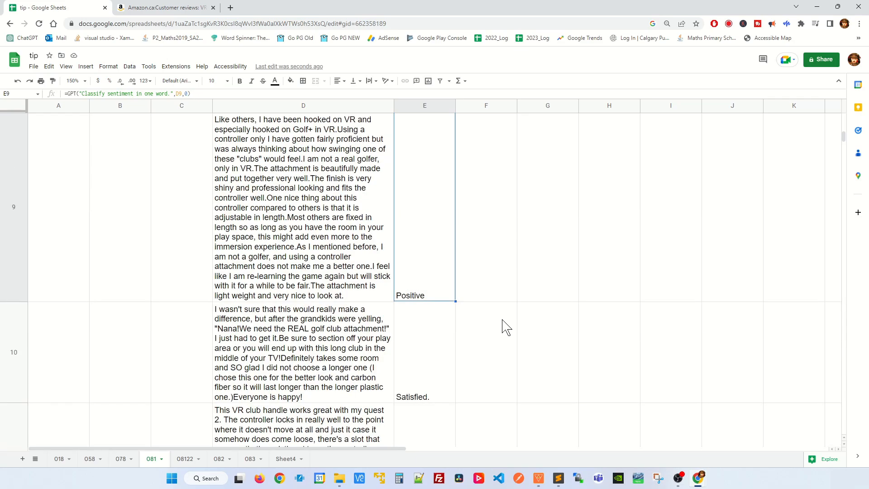
{"action": "key", "text": "Up"}
{"action": "key", "text": "Up"}
{"action": "key", "text": "Up"}
{"action": "key", "text": "Up"}
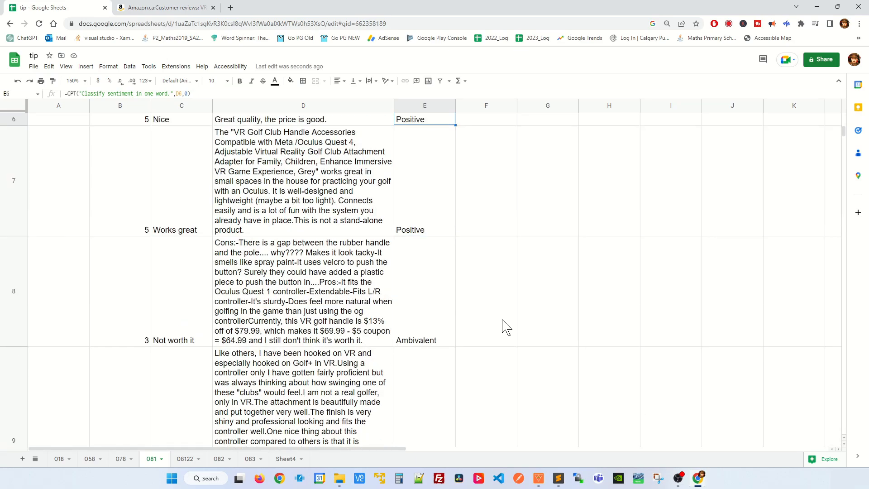
{"action": "key", "text": "Up"}
{"action": "key", "text": "Up"}
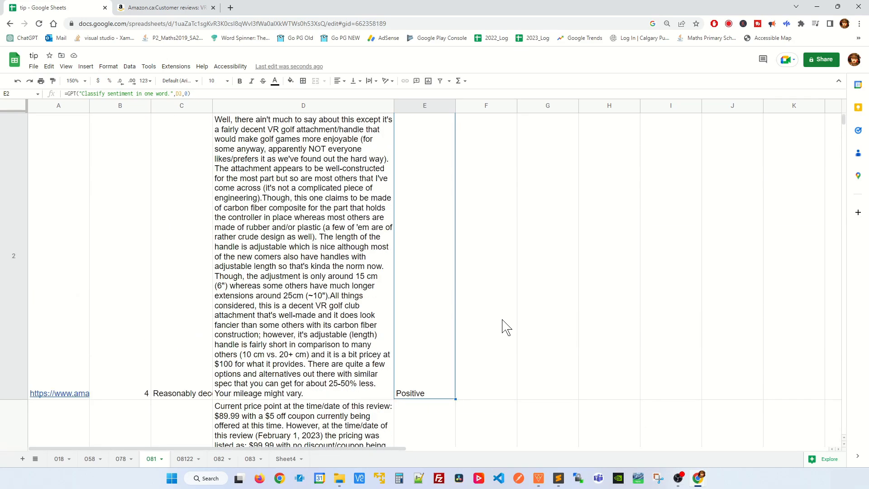